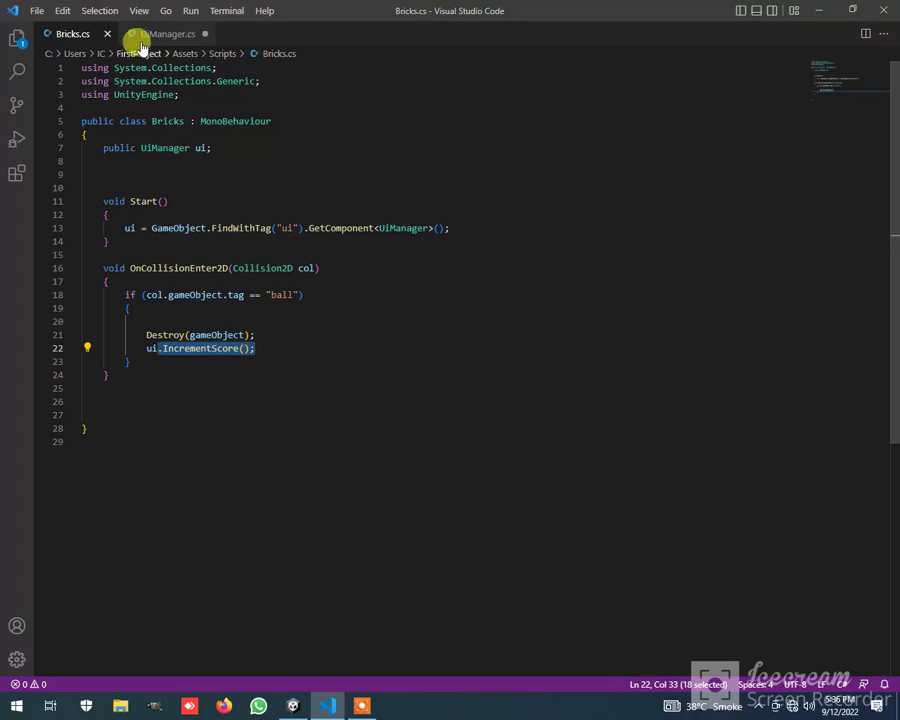
# Review the score text lines in the UiManager.cs script and save the file
pyautogui.click(155, 34)
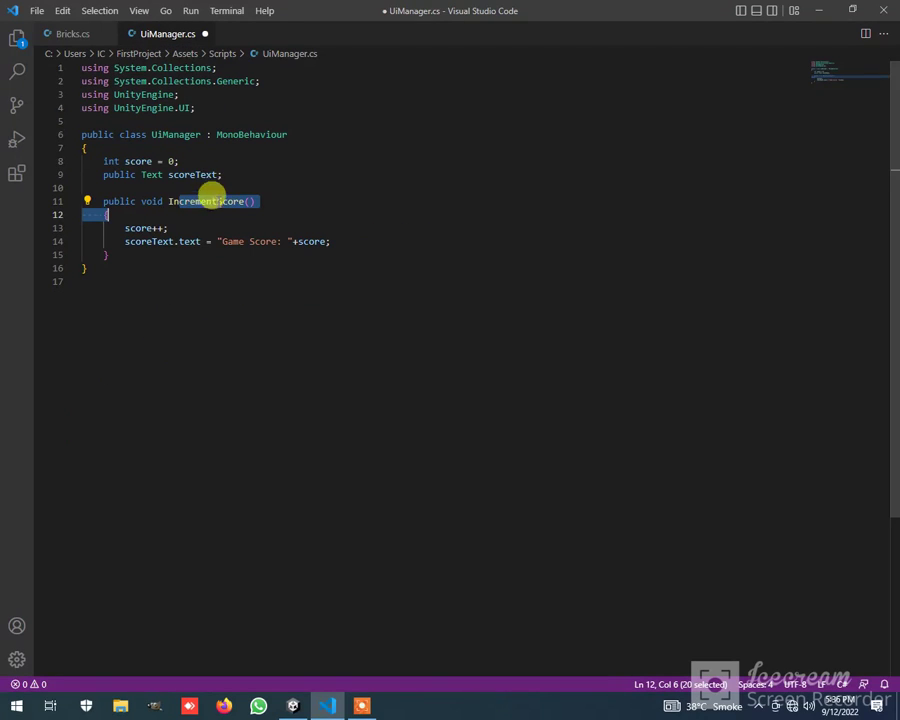
pyautogui.click(216, 290)
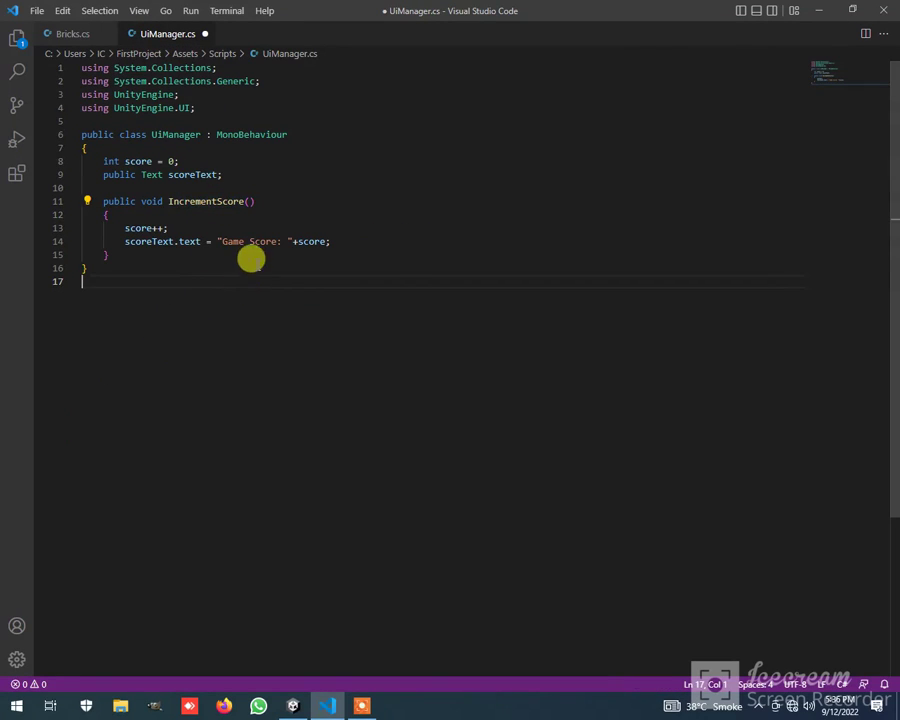
pyautogui.doubleClick(189, 240)
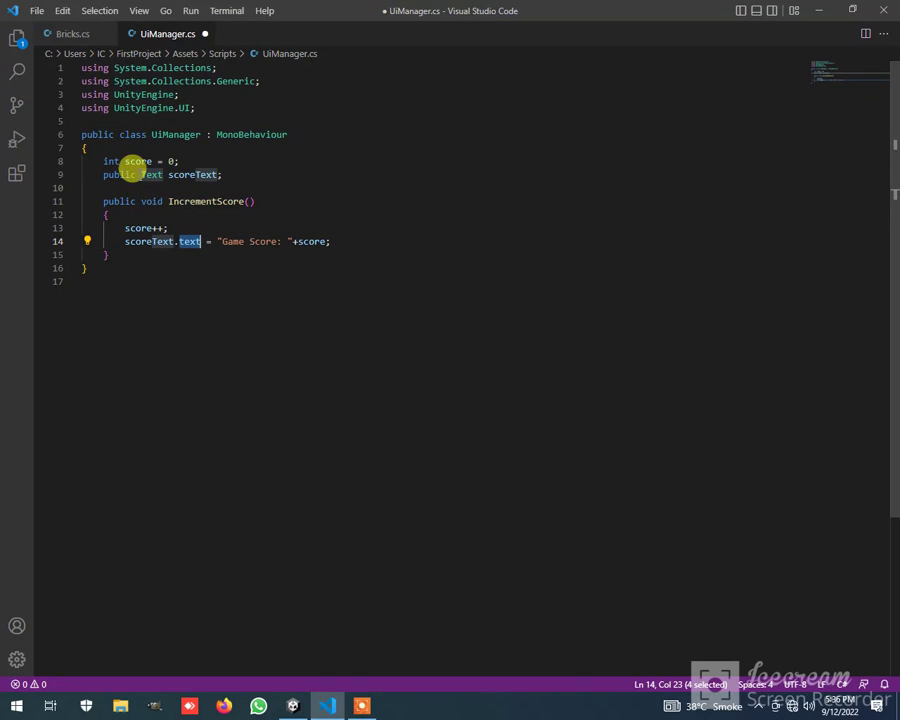
pyautogui.moveTo(135, 174); pyautogui.dragTo(143, 174)
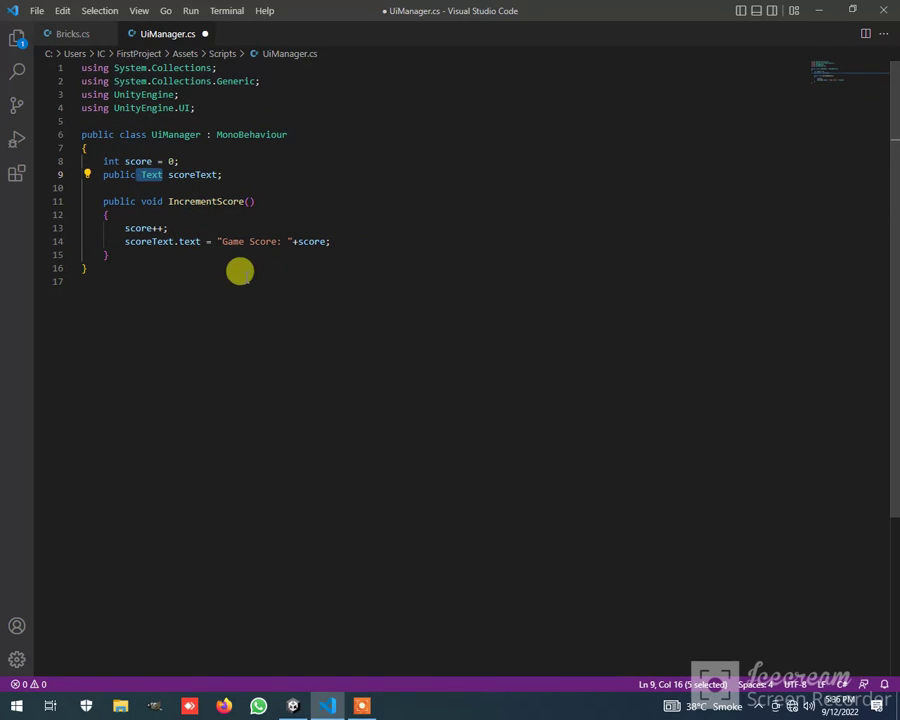
pyautogui.click(505, 282)
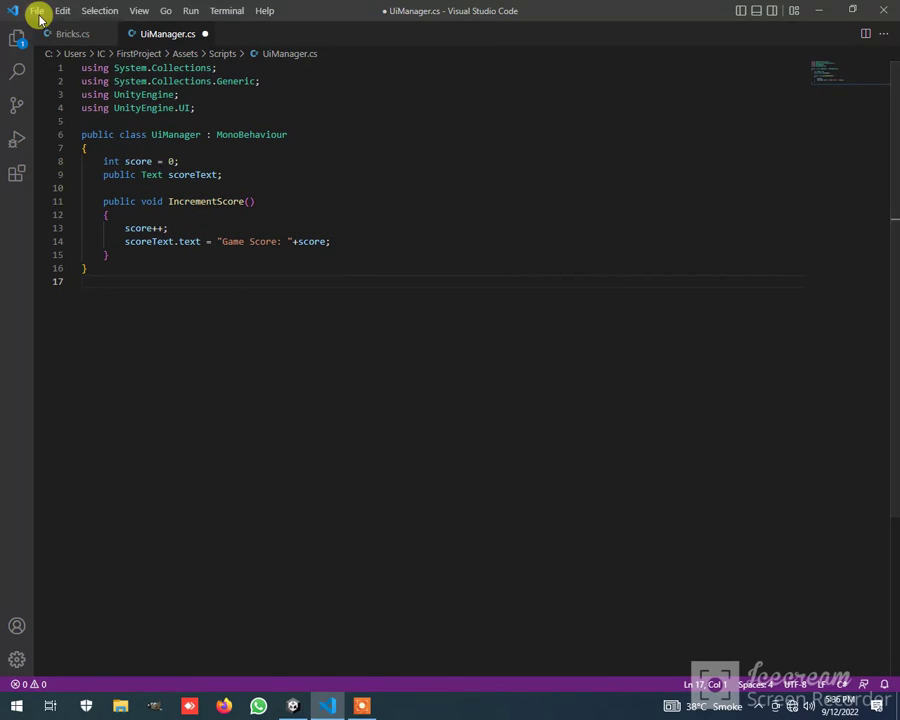
pyautogui.click(36, 11)
pyautogui.click(82, 234)
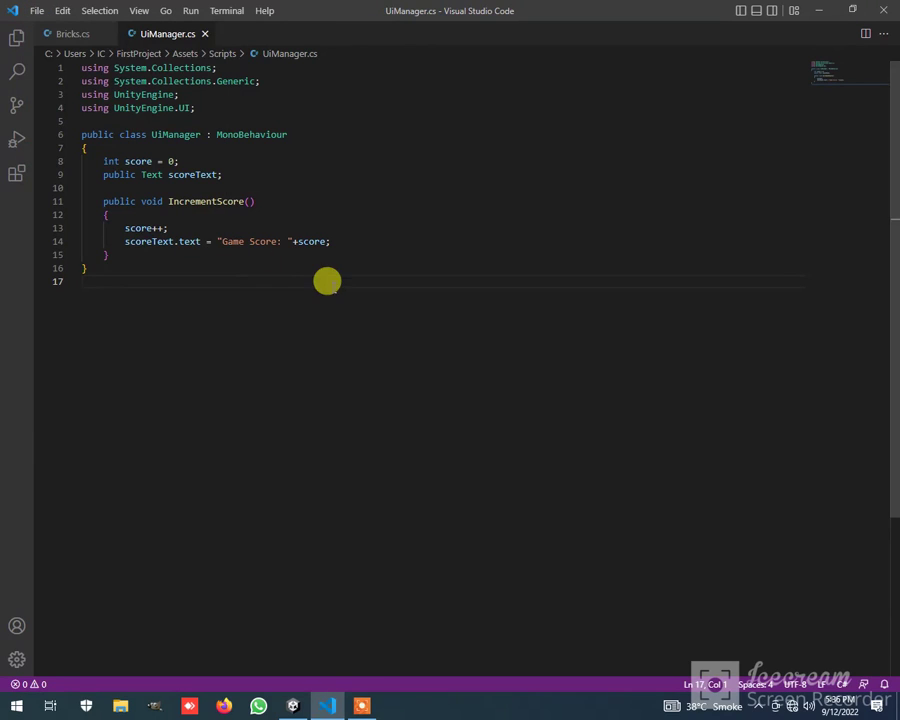
# Switch to Unity and attach the Bricks script to every brick object inside the Bricks group
pyautogui.click(293, 707)
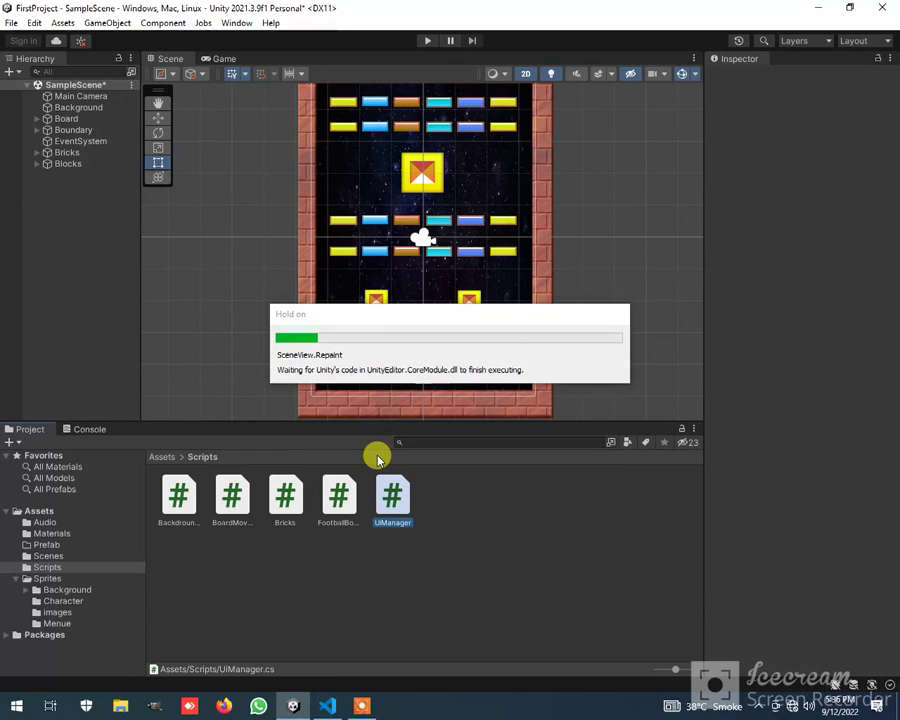
pyautogui.click(36, 153)
pyautogui.click(72, 166)
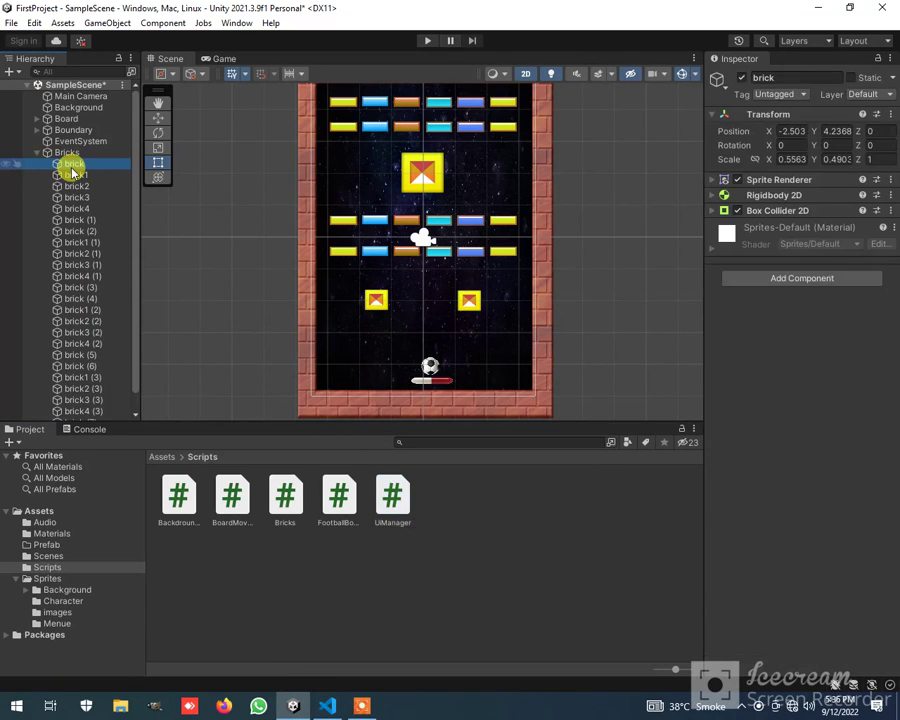
pyautogui.scroll(-1, 85, 203)
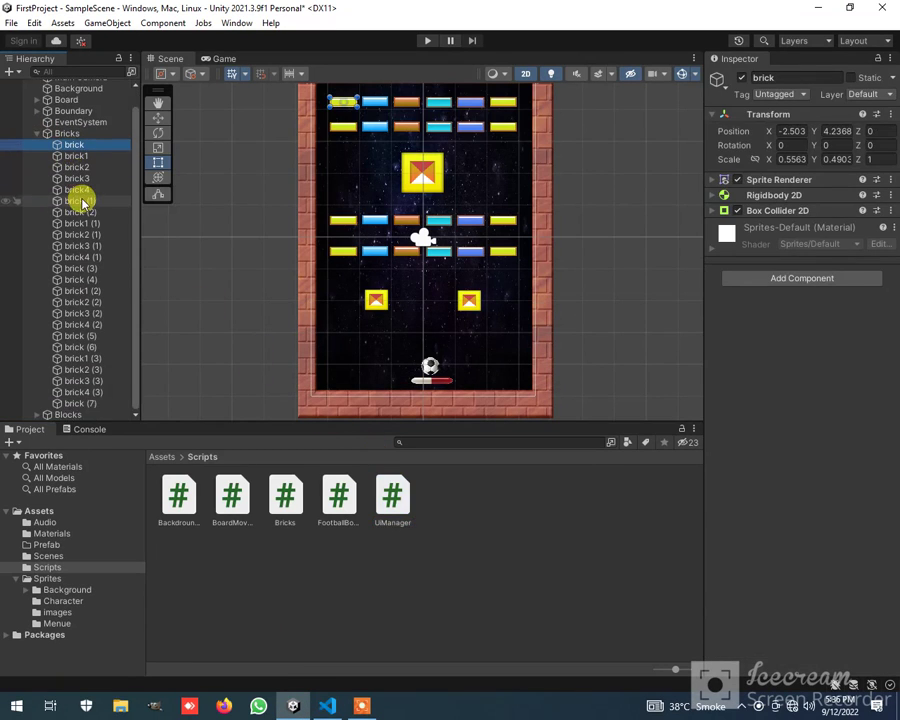
pyautogui.keyDown('shift'); pyautogui.click(87, 404); pyautogui.keyUp('shift')
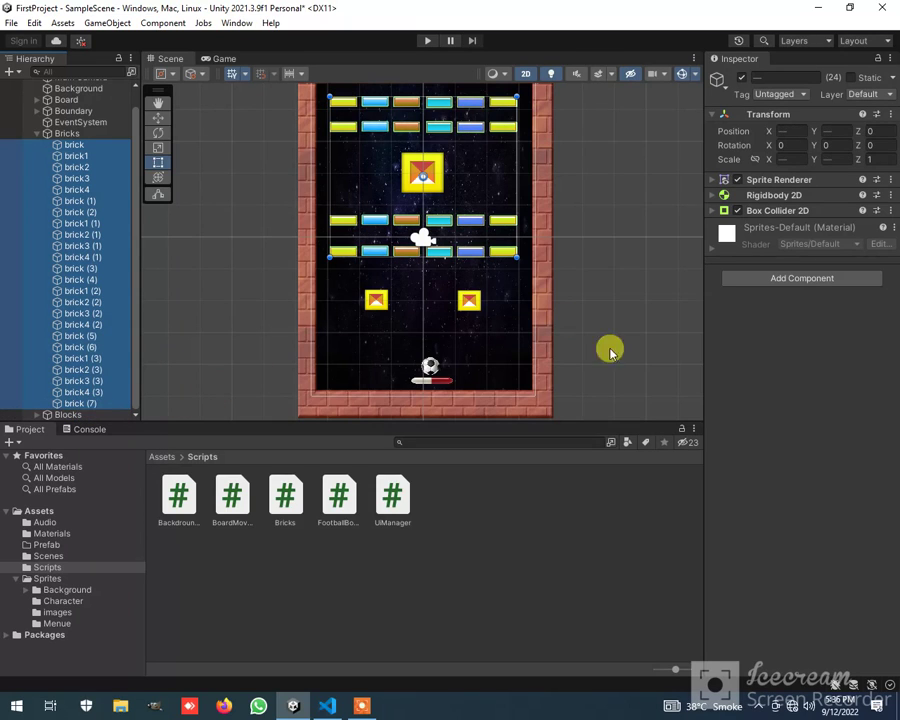
pyautogui.moveTo(288, 500); pyautogui.dragTo(786, 426)
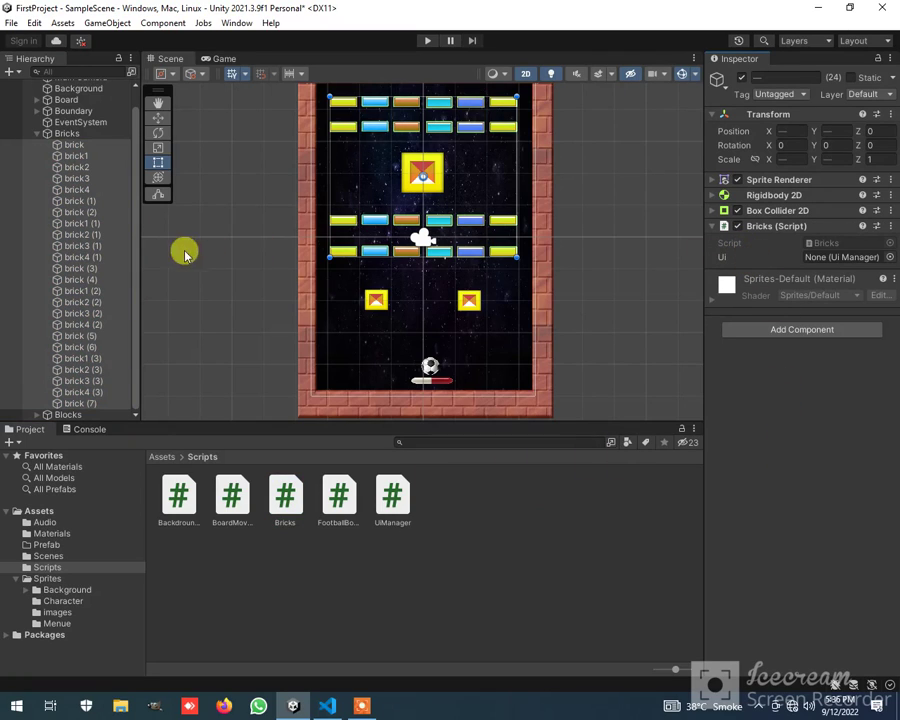
pyautogui.click(37, 133)
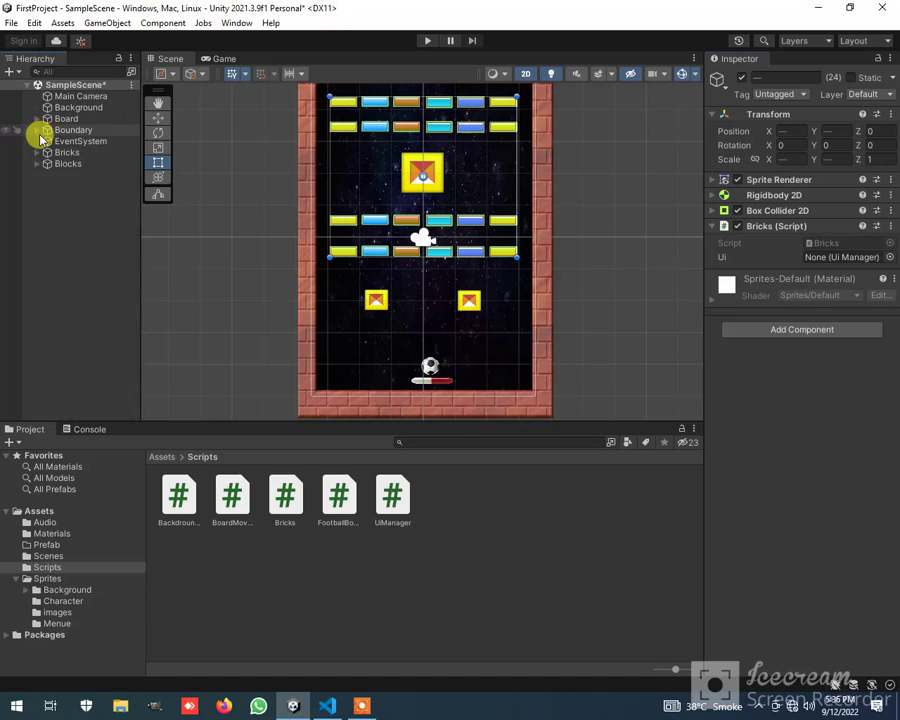
pyautogui.click(32, 166)
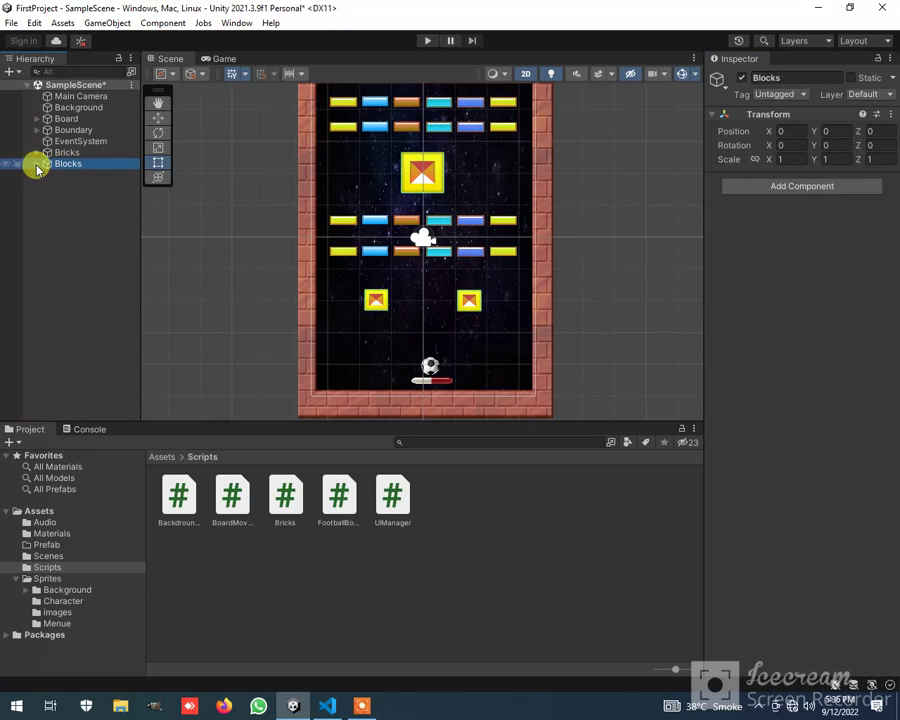
pyautogui.click(37, 164)
pyautogui.click(76, 175)
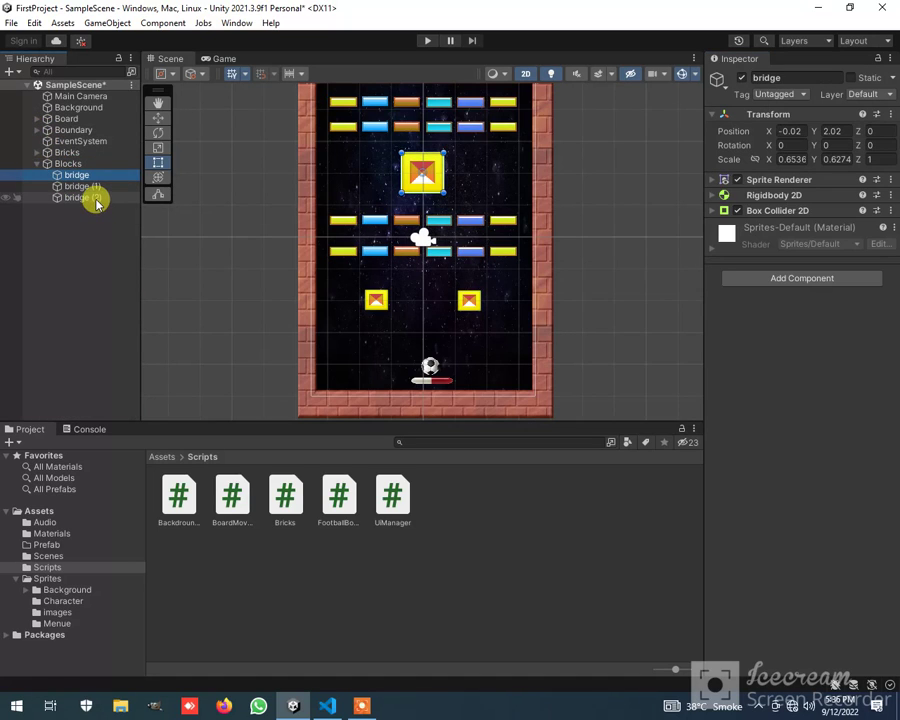
pyautogui.keyDown('shift'); pyautogui.click(77, 197); pyautogui.keyUp('shift')
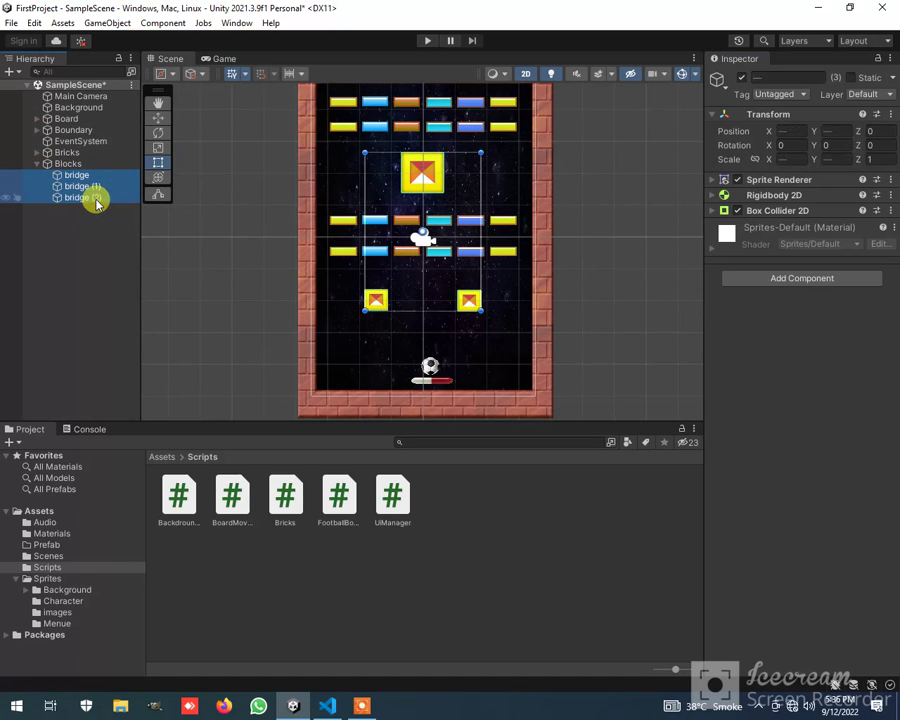
pyautogui.click(391, 512)
pyautogui.click(345, 570)
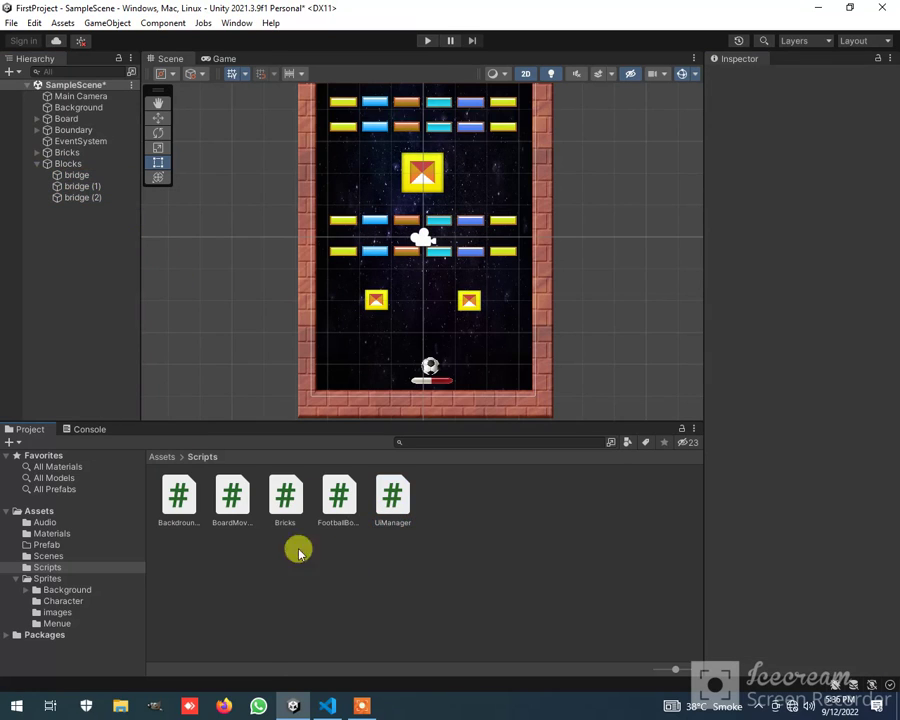
pyautogui.click(37, 165)
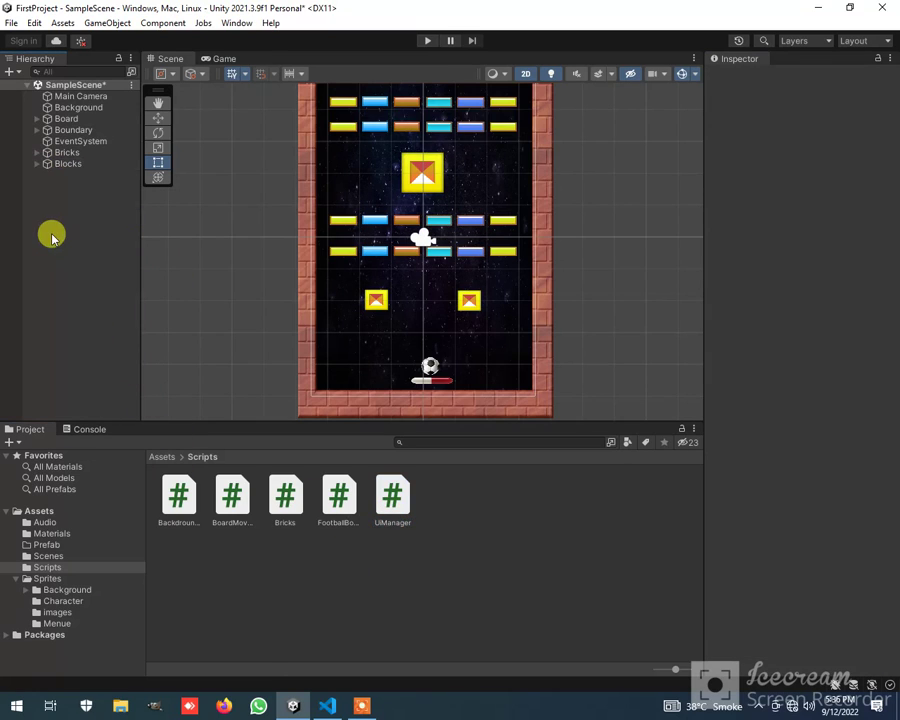
# Create an empty game object named UiManager in the scene
pyautogui.rightClick(58, 224)
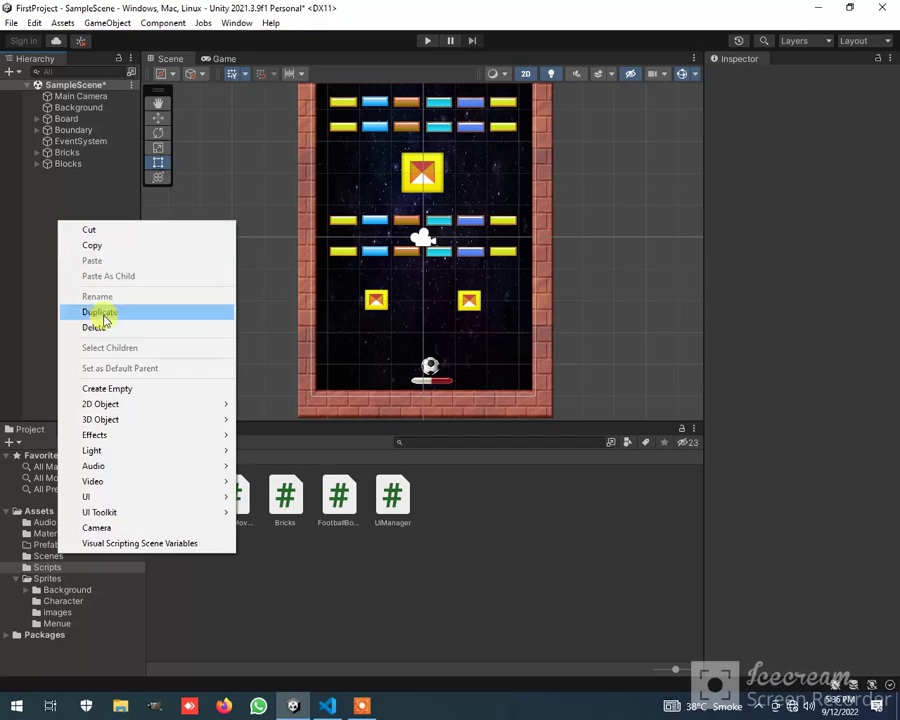
pyautogui.click(164, 392)
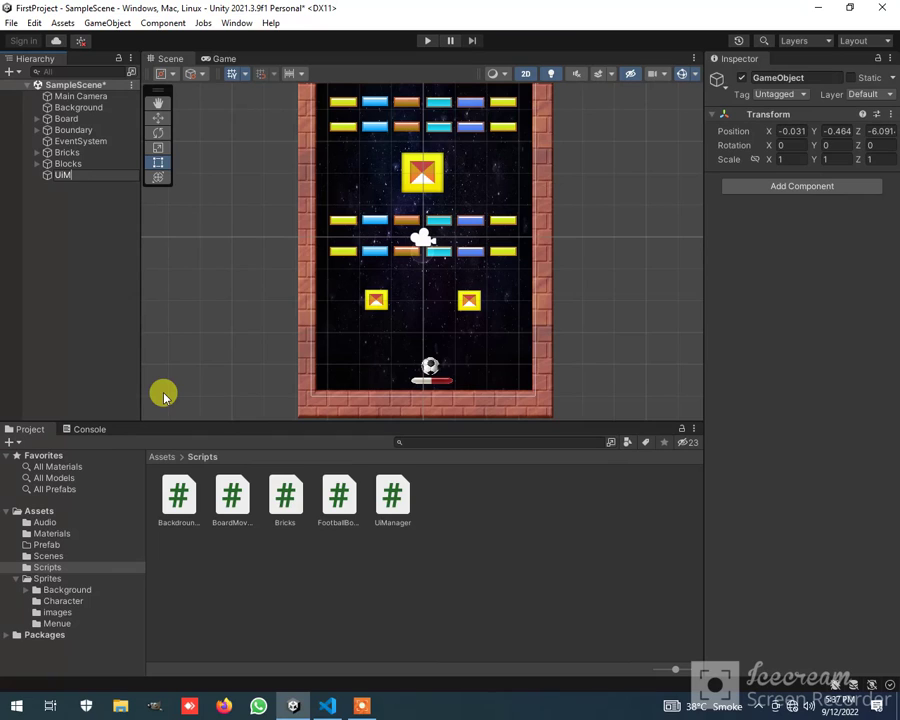
pyautogui.press('Return')
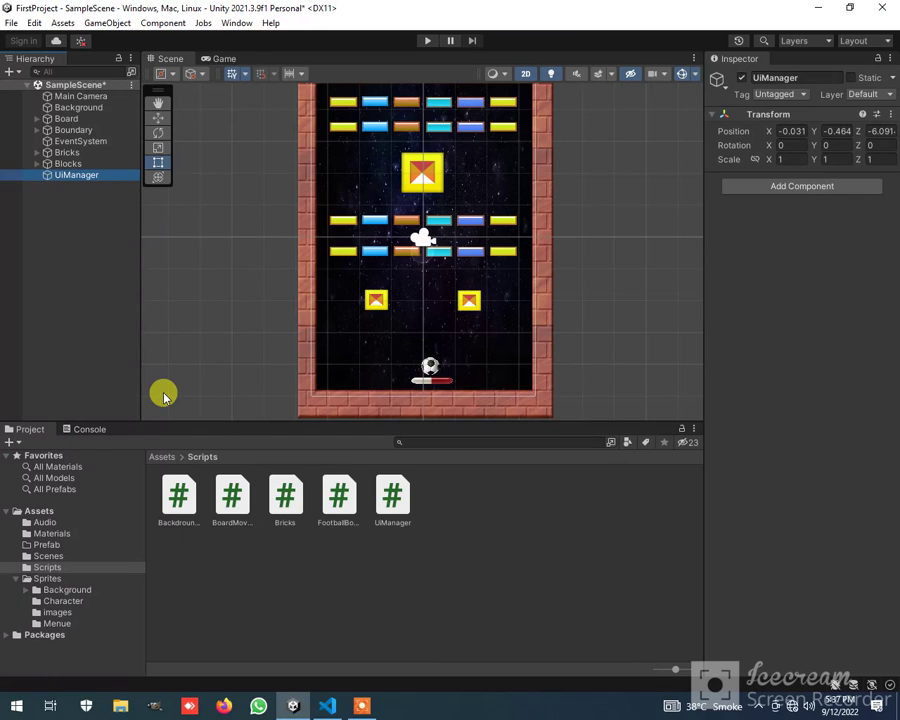
# Reset the UiManager object's Transform and attach the UiManager script to it
pyautogui.click(891, 115)
pyautogui.click(857, 131)
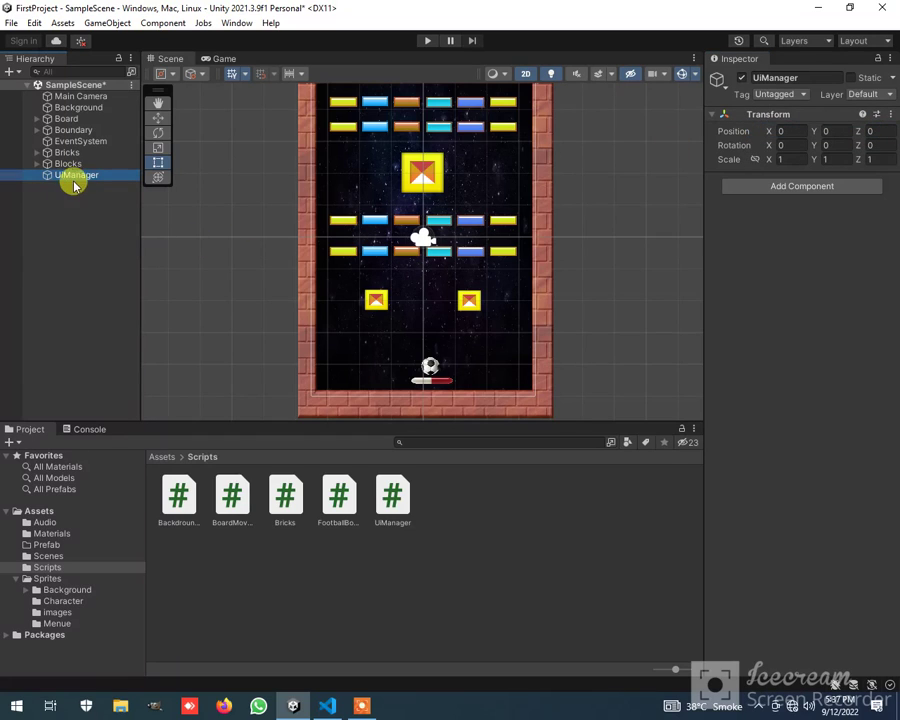
pyautogui.moveTo(400, 505); pyautogui.dragTo(777, 443)
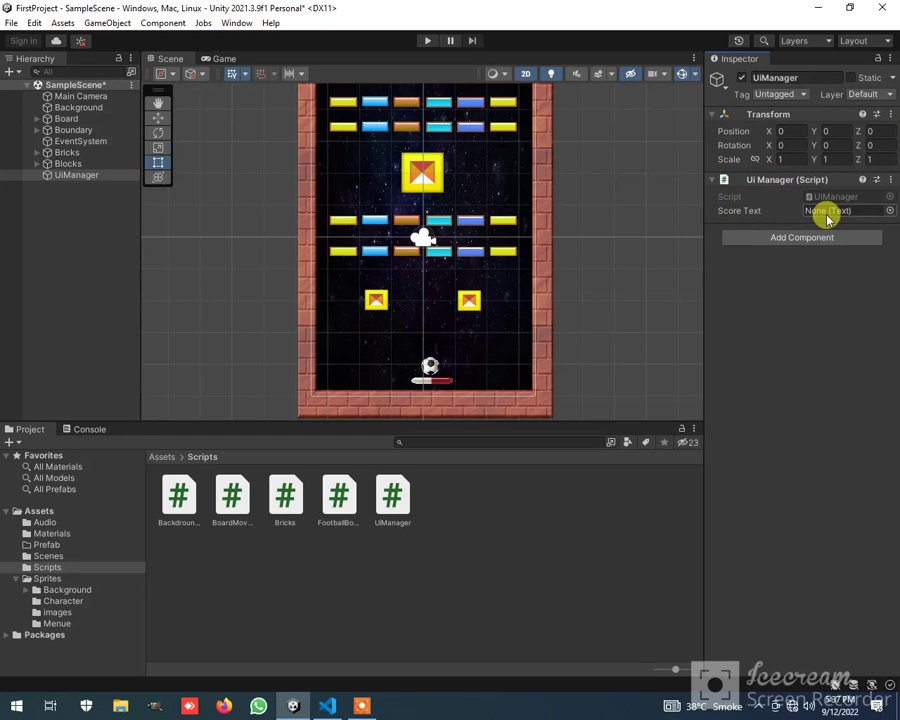
# Add a legacy UI Text object to the scene and name it Score
pyautogui.click(66, 206)
pyautogui.rightClick(66, 206)
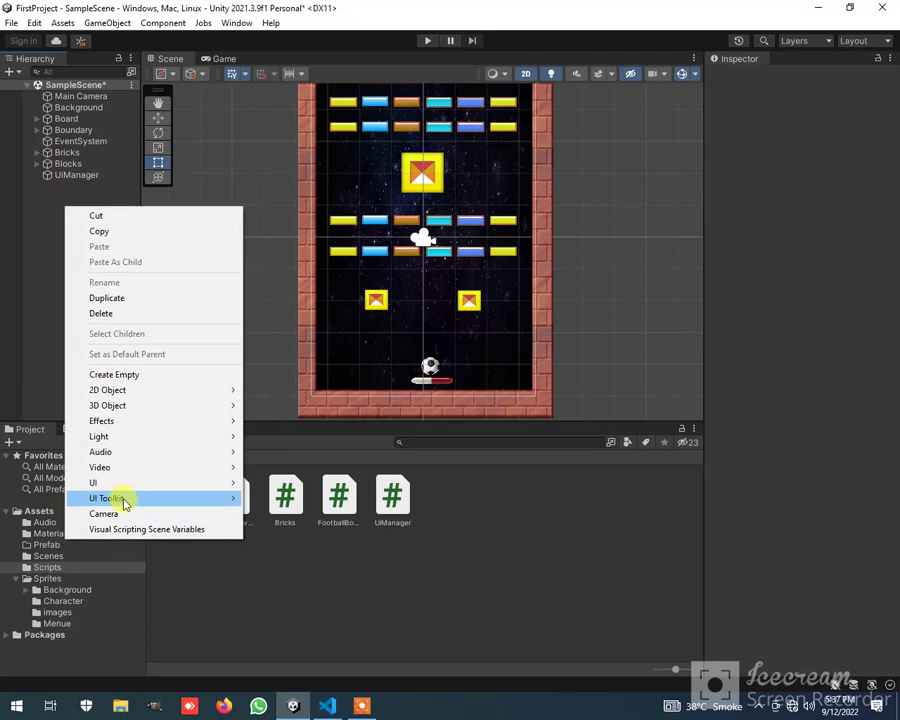
pyautogui.moveTo(183, 490)
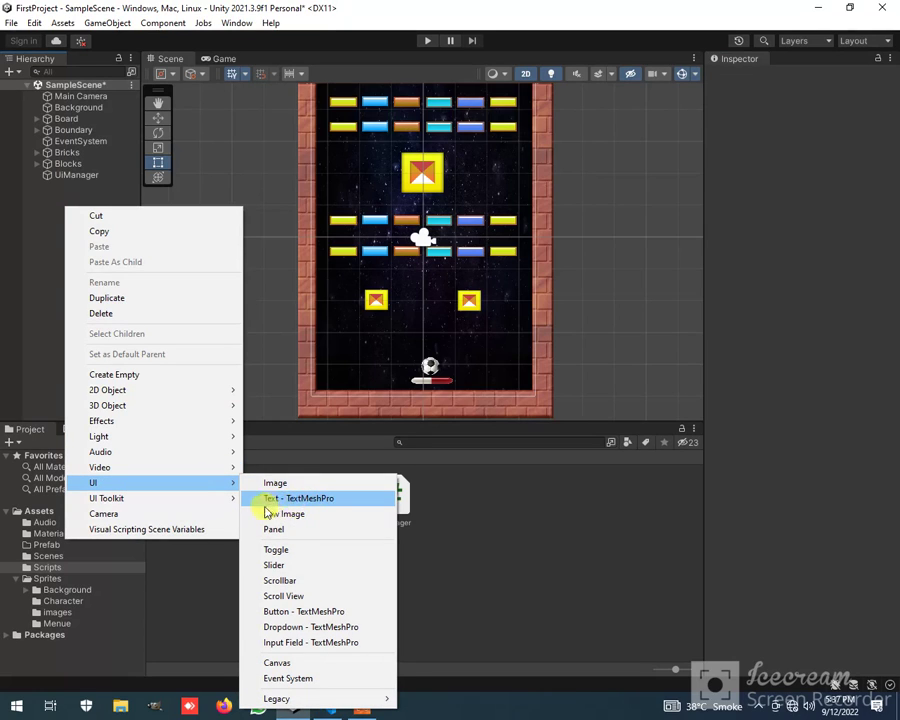
pyautogui.moveTo(367, 703)
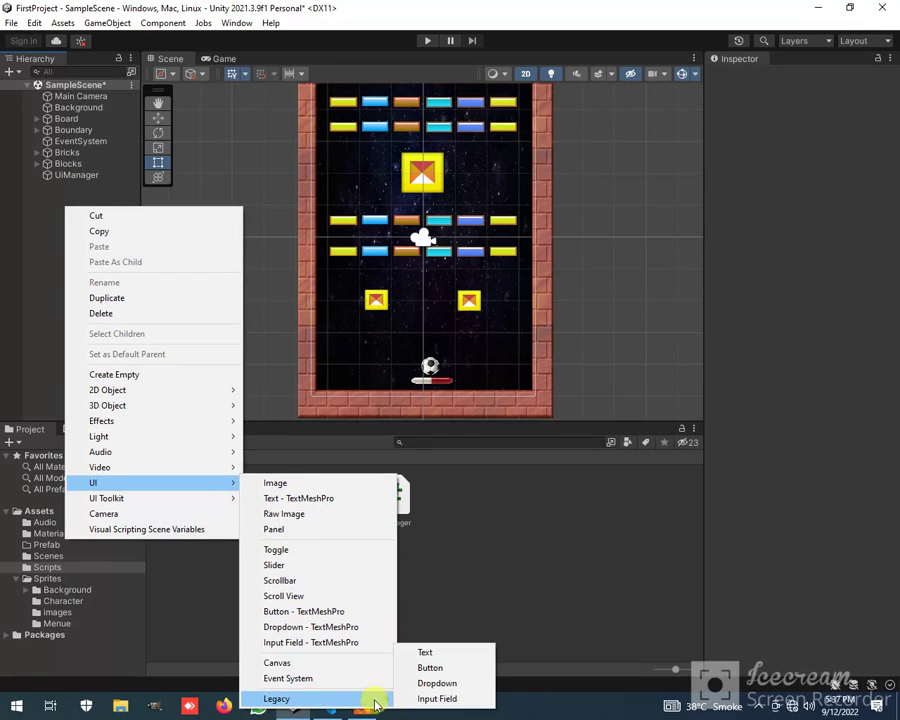
pyautogui.click(448, 656)
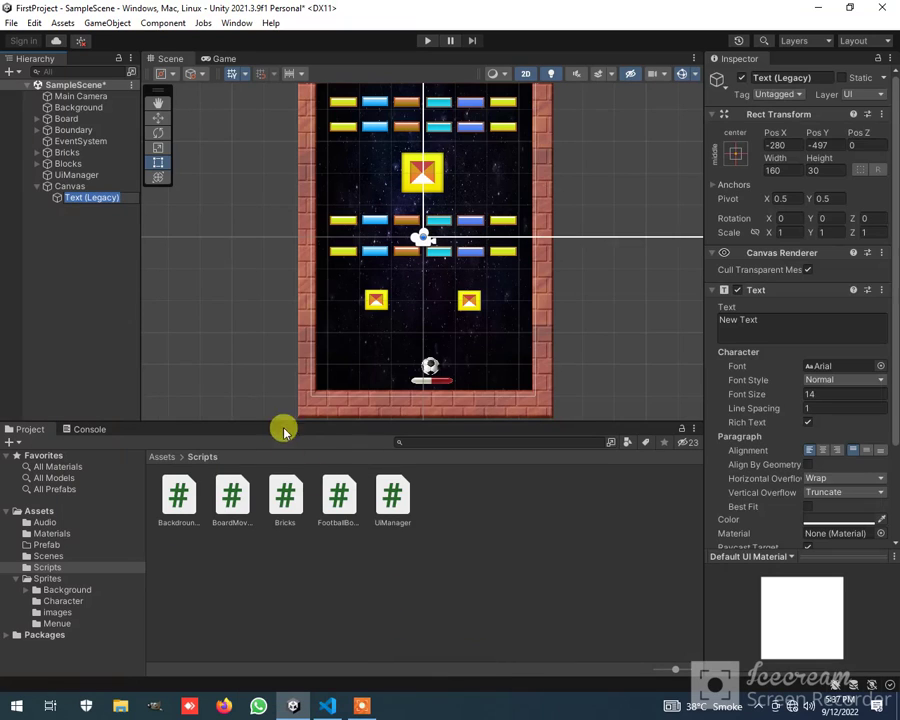
pyautogui.write('S')
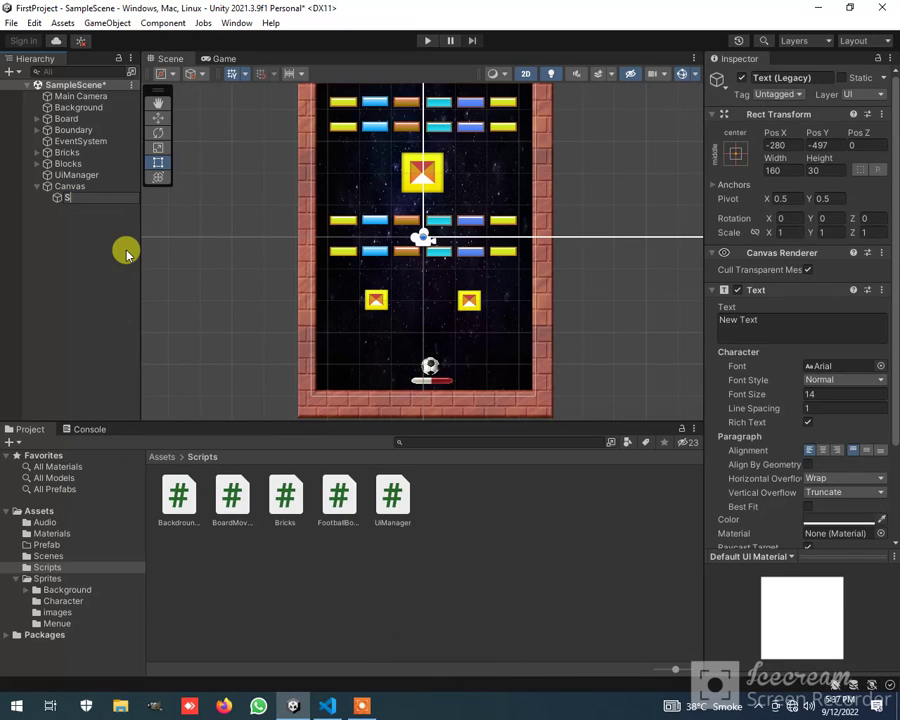
pyautogui.write('core')
pyautogui.press('Return')
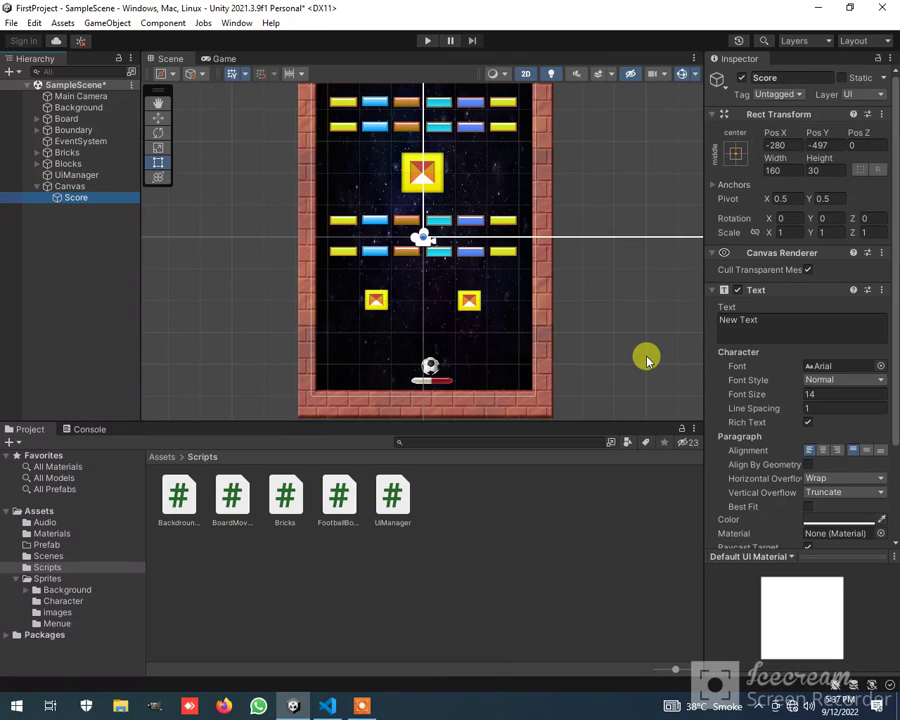
# Set the Score object's text to "Game Score: 0" and compare it with the string assigned in the UiManager.cs script
pyautogui.click(738, 325)
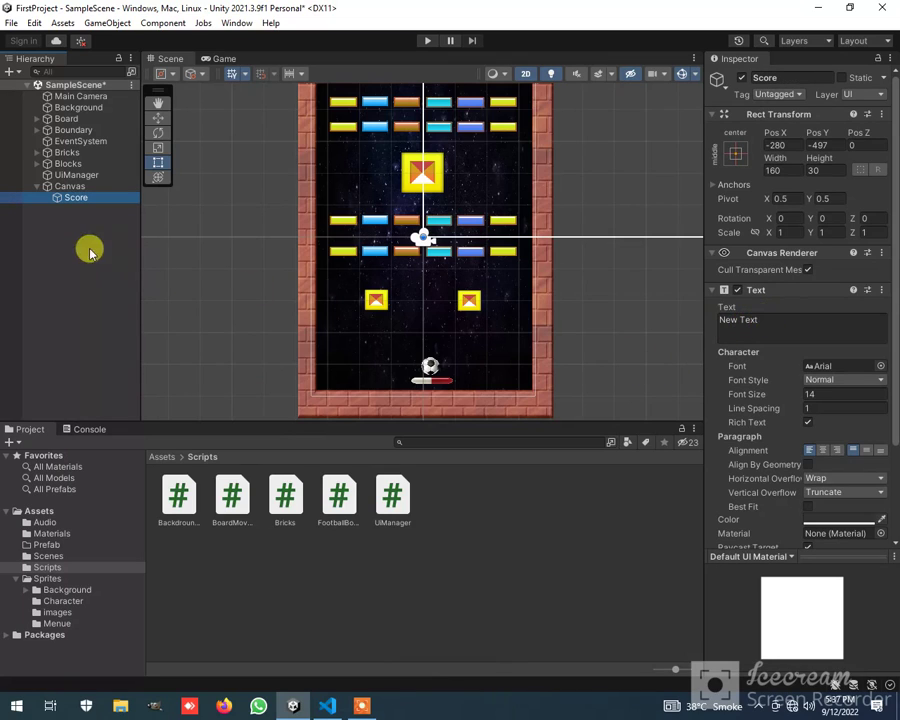
pyautogui.click(765, 318)
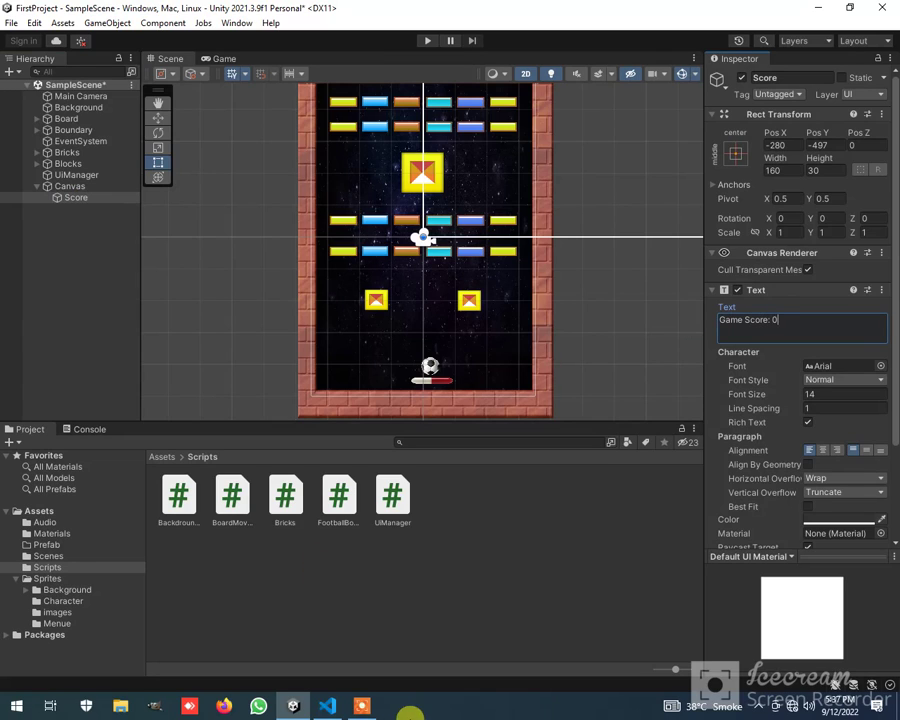
pyautogui.click(333, 706)
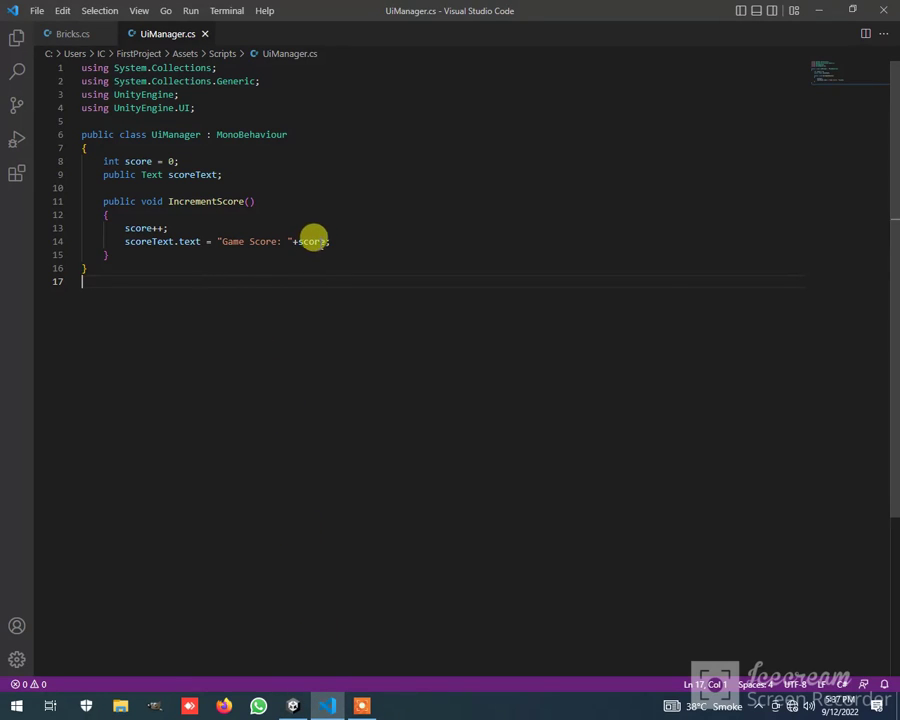
pyautogui.moveTo(293, 243); pyautogui.dragTo(222, 242)
pyautogui.click(289, 265)
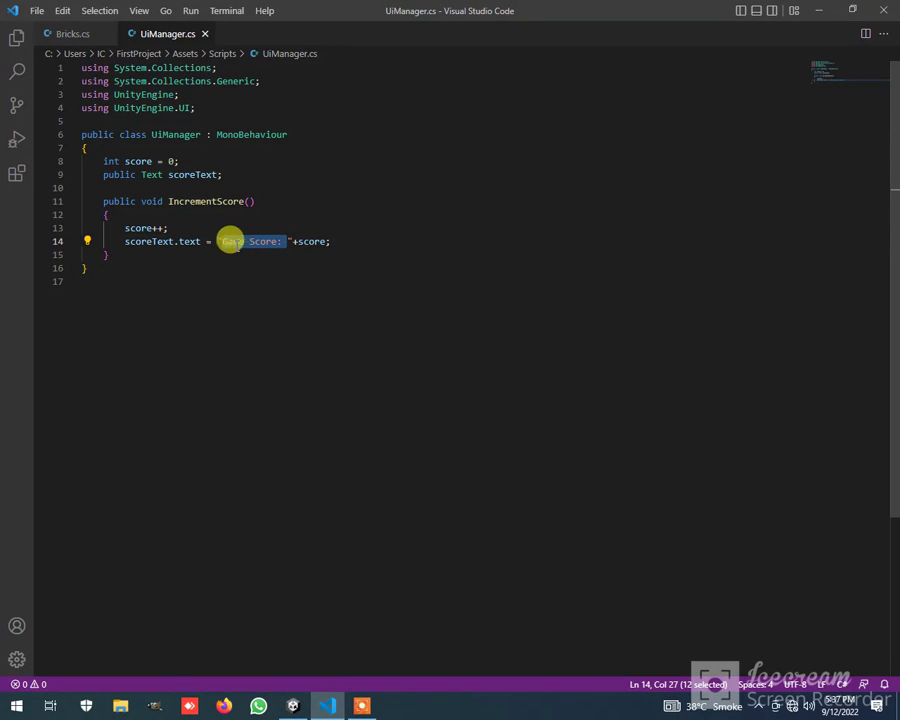
pyautogui.click(292, 706)
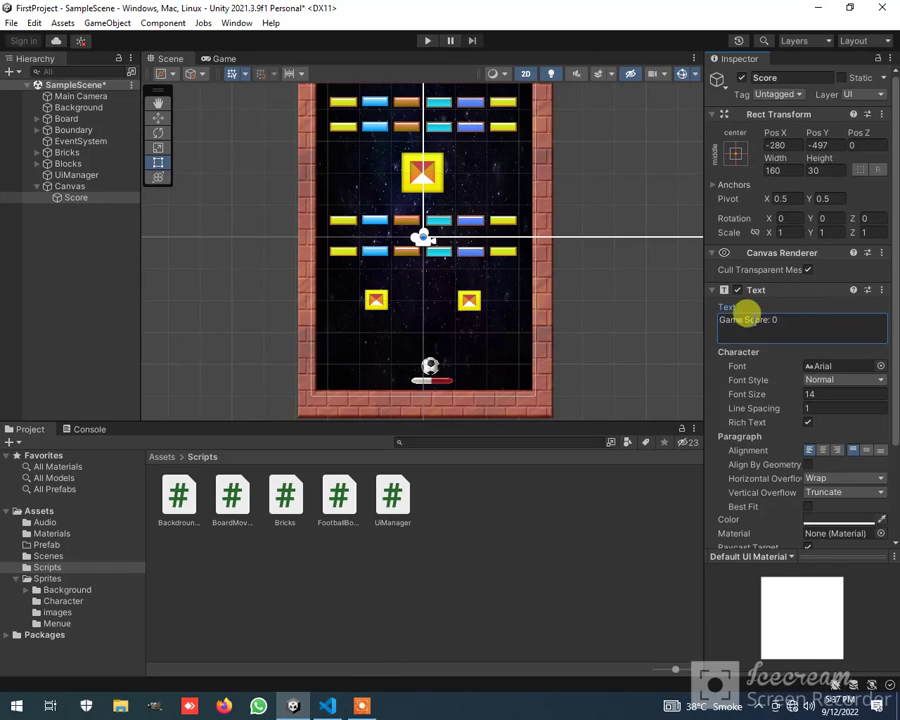
pyautogui.click(790, 319)
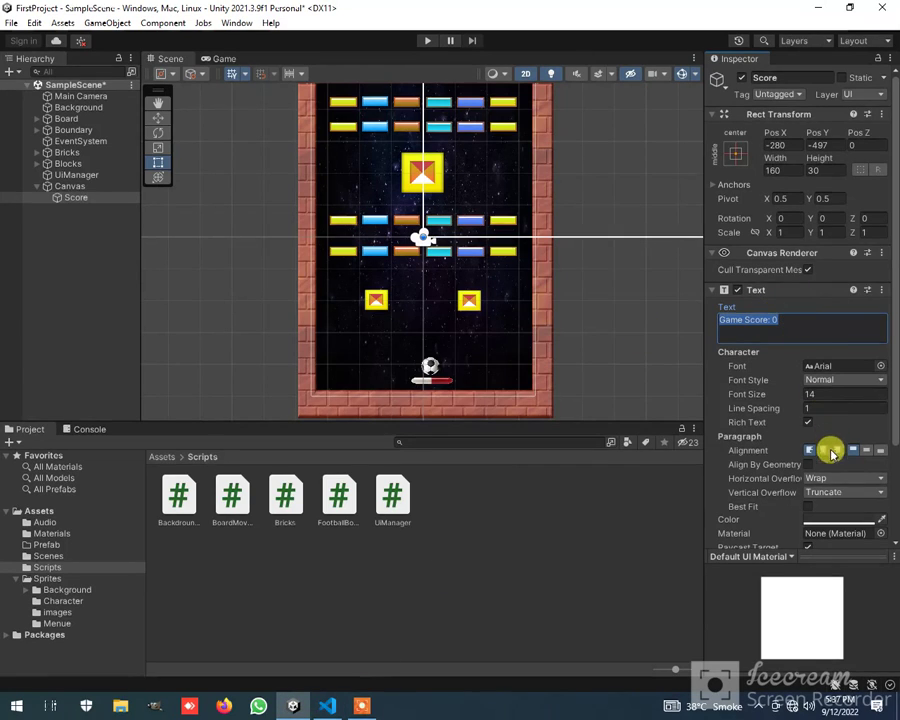
# Set the Score text's color to white
pyautogui.click(838, 524)
pyautogui.moveTo(840, 518); pyautogui.dragTo(772, 425)
pyautogui.click(885, 343)
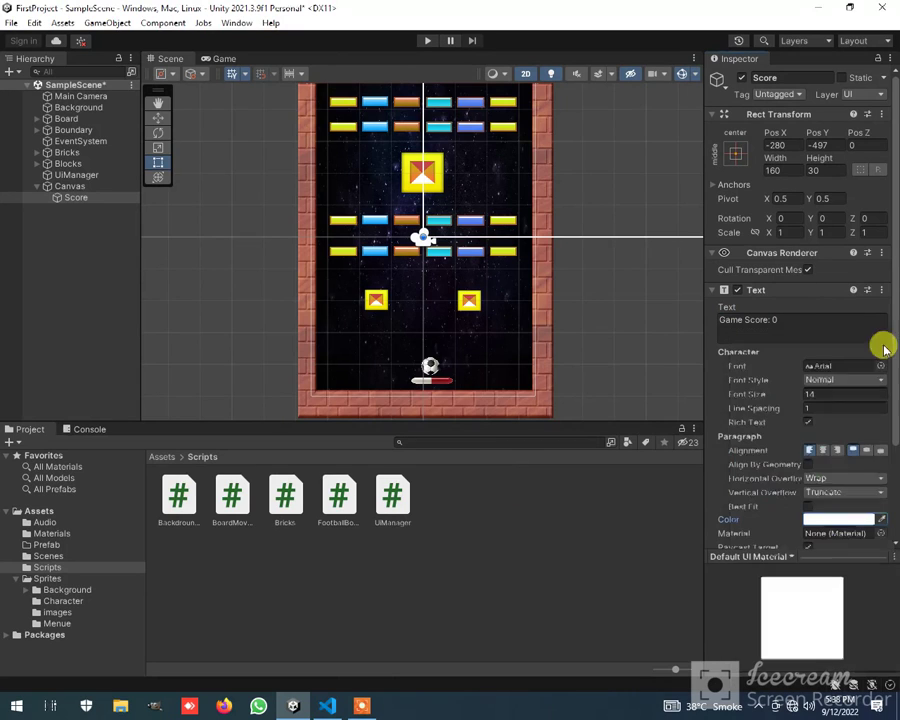
# Anchor the Score text to the top-left of the Canvas using the anchor presets
pyautogui.click(216, 59)
pyautogui.click(188, 60)
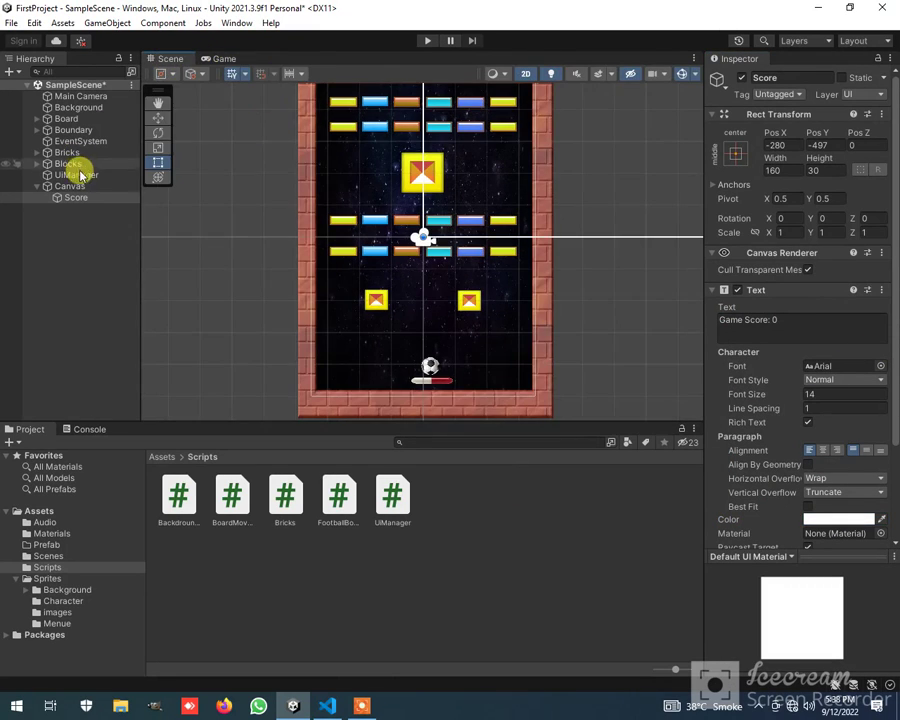
pyautogui.click(737, 152)
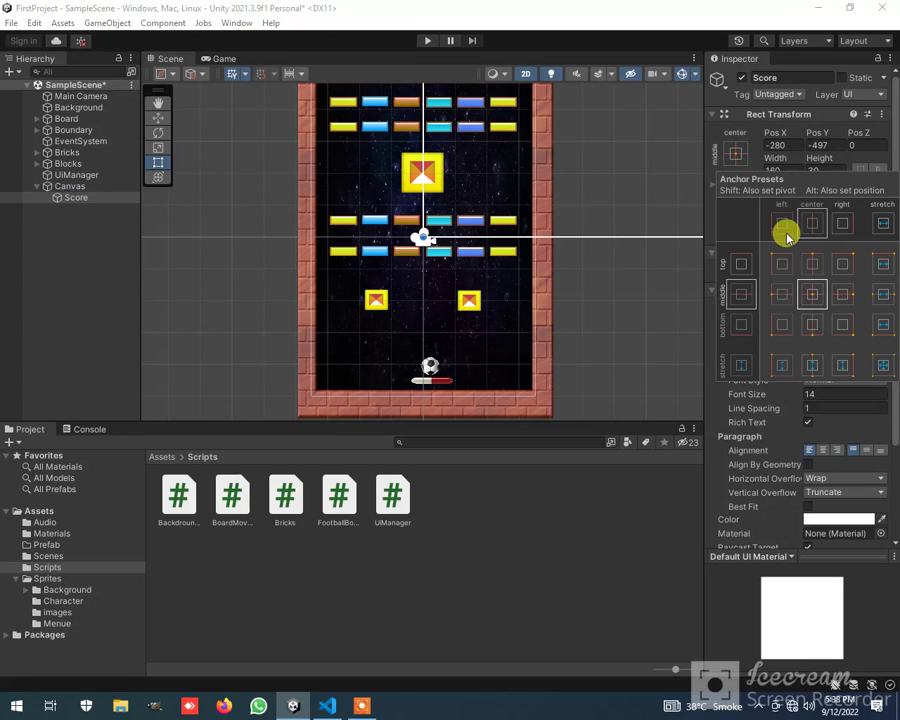
pyautogui.click(781, 263)
pyautogui.click(72, 198)
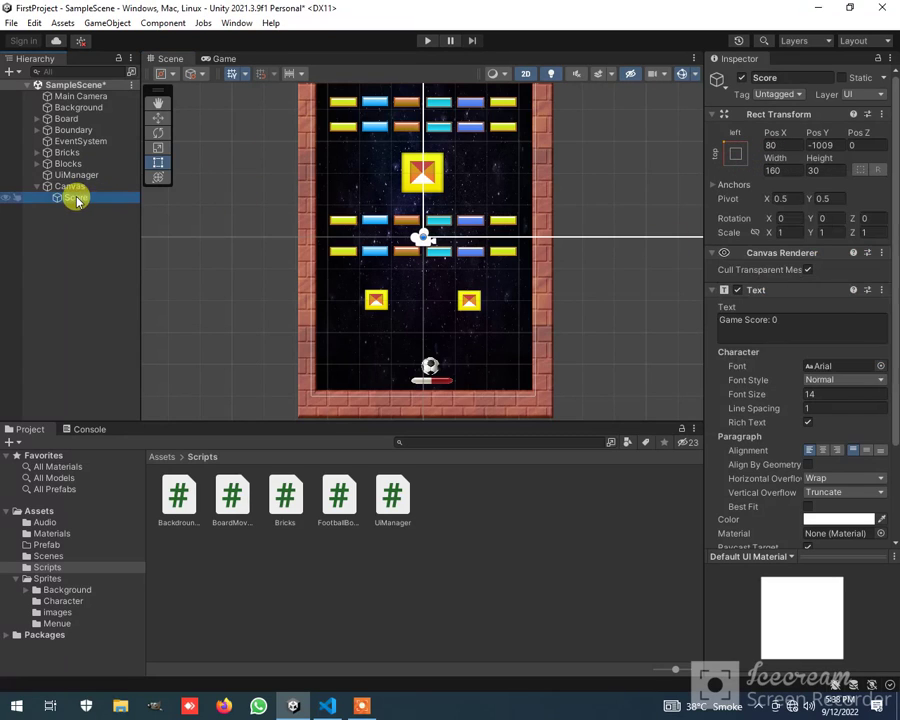
pyautogui.click(732, 160)
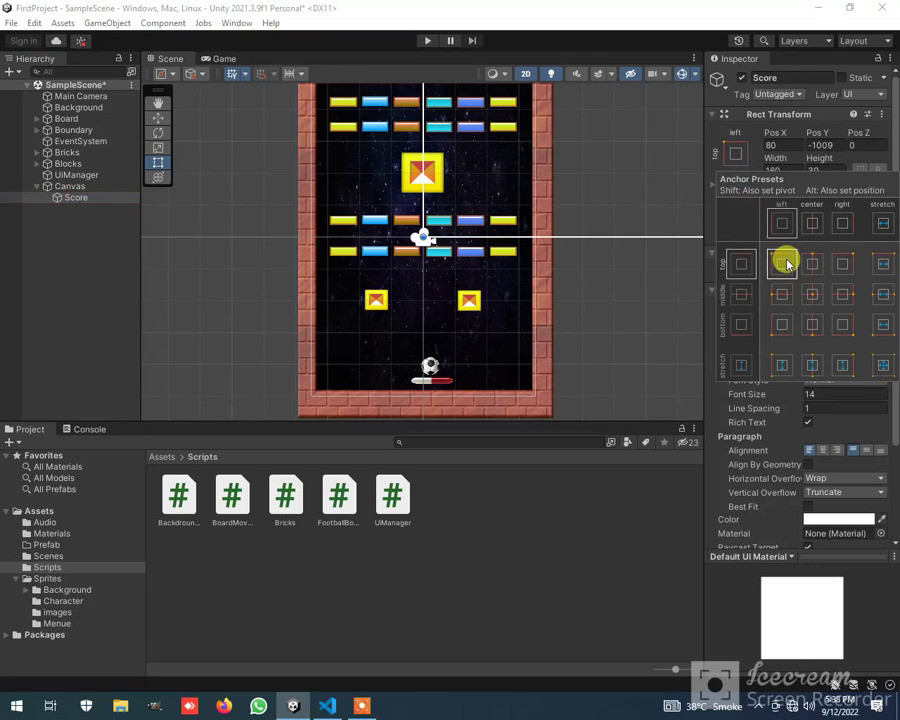
# Move the Score text up along the Canvas's left edge to about Pos X 80, Pos Y -729
pyautogui.click(88, 188)
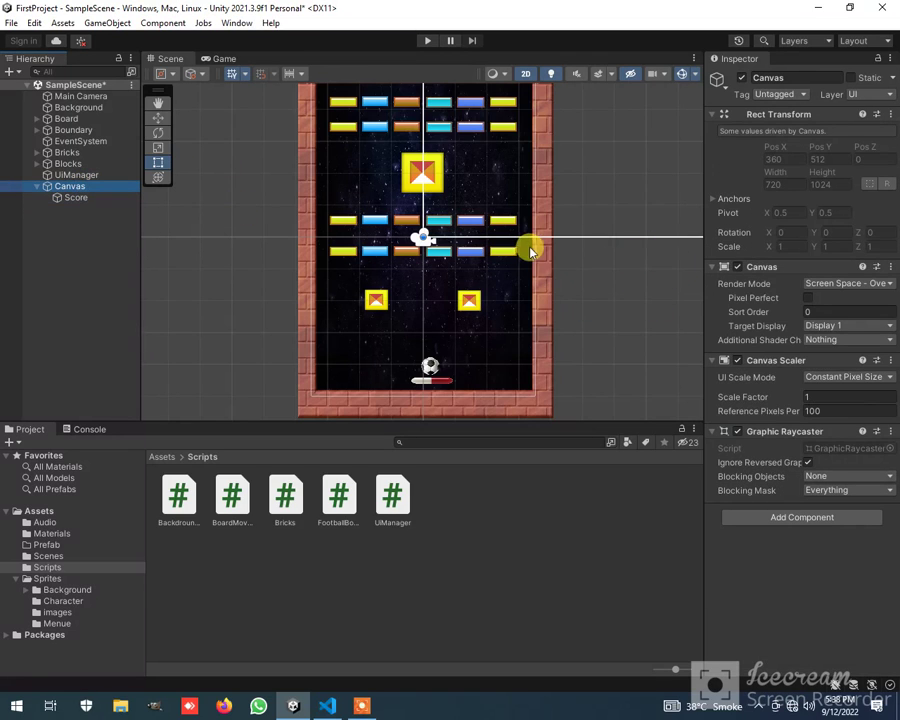
pyautogui.scroll(-3, 527, 249)
pyautogui.scroll(-10, 452, 251)
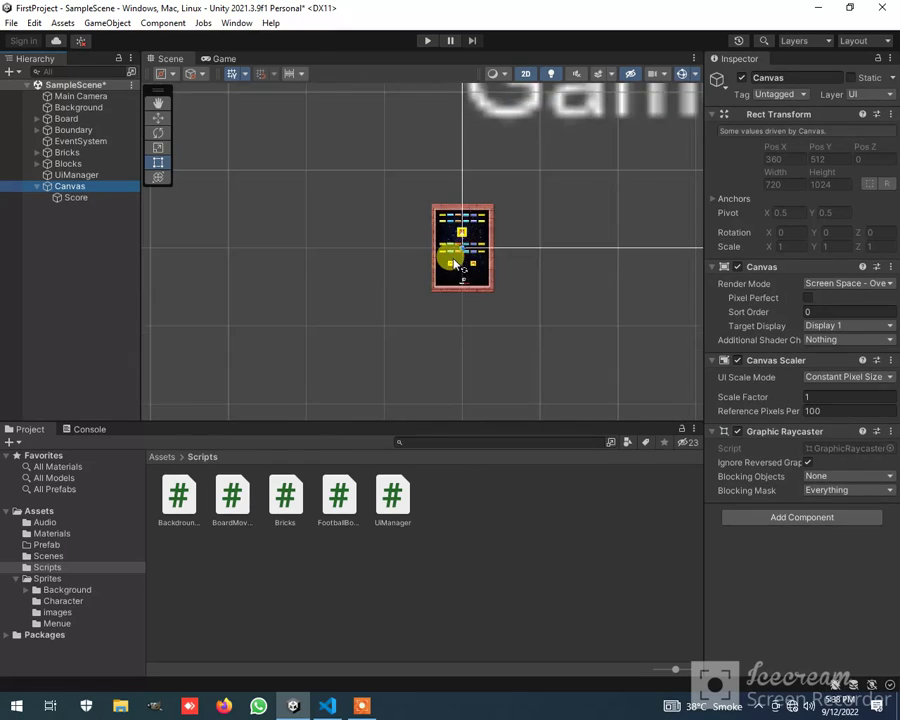
pyautogui.scroll(-2, 463, 257)
pyautogui.click(532, 201)
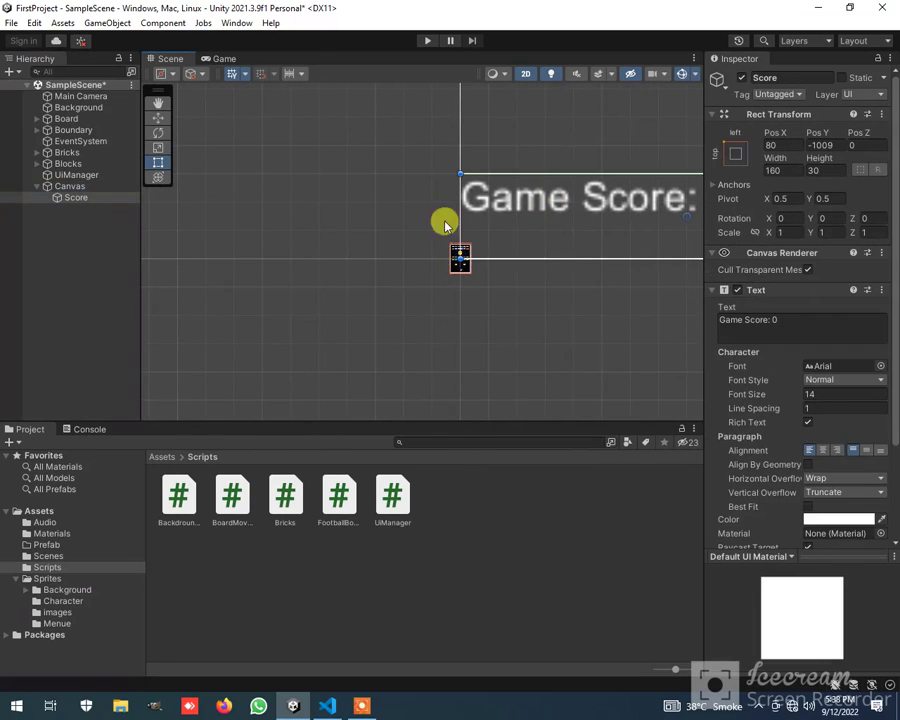
pyautogui.moveTo(568, 205)
pyautogui.mouseDown()
pyautogui.moveTo(571, 135)
pyautogui.moveTo(570, 188)
pyautogui.mouseUp()
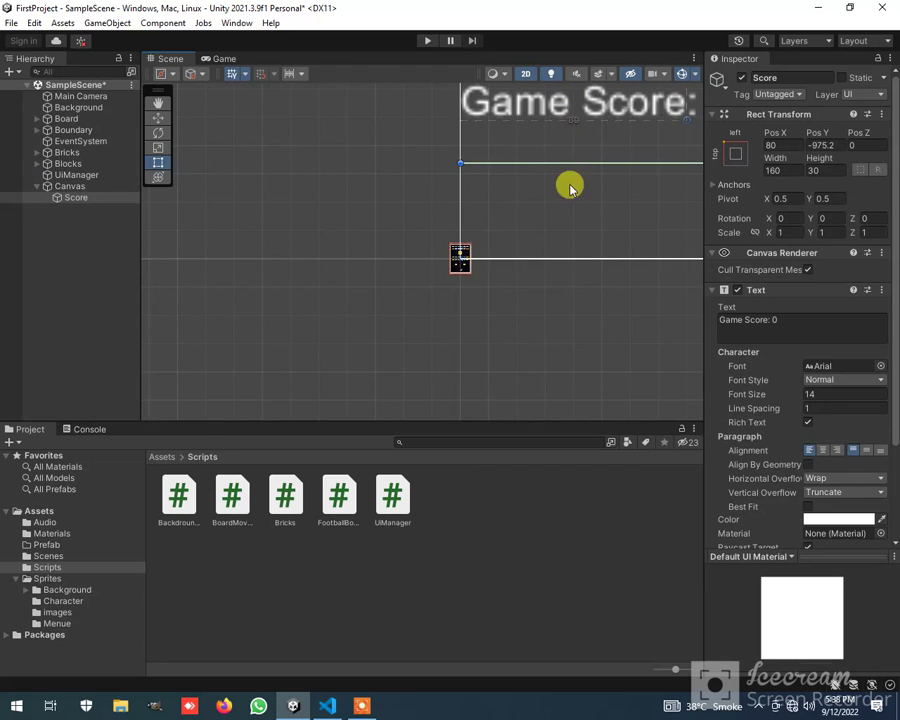
pyautogui.moveTo(584, 183); pyautogui.dragTo(460, 392, button='middle')
pyautogui.moveTo(498, 346); pyautogui.dragTo(506, 114)
pyautogui.moveTo(508, 279); pyautogui.dragTo(407, 507, button='middle')
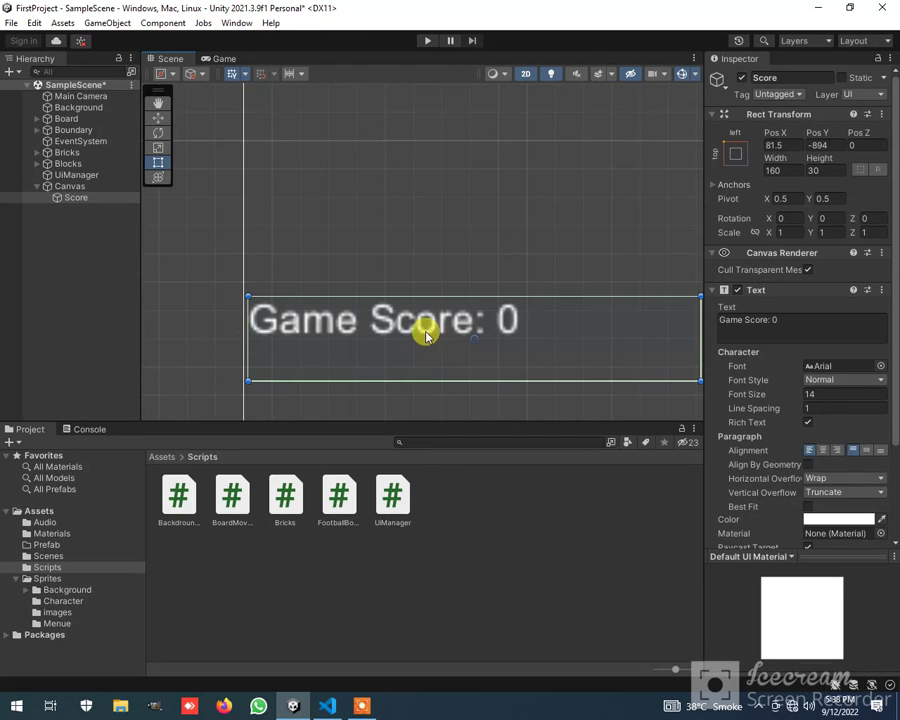
pyautogui.moveTo(425, 335); pyautogui.dragTo(424, 100)
pyautogui.moveTo(434, 186); pyautogui.dragTo(421, 407, button='middle')
pyautogui.moveTo(401, 361); pyautogui.dragTo(397, 115)
pyautogui.scroll(-6, 388, 239)
pyautogui.scroll(-8, 388, 240)
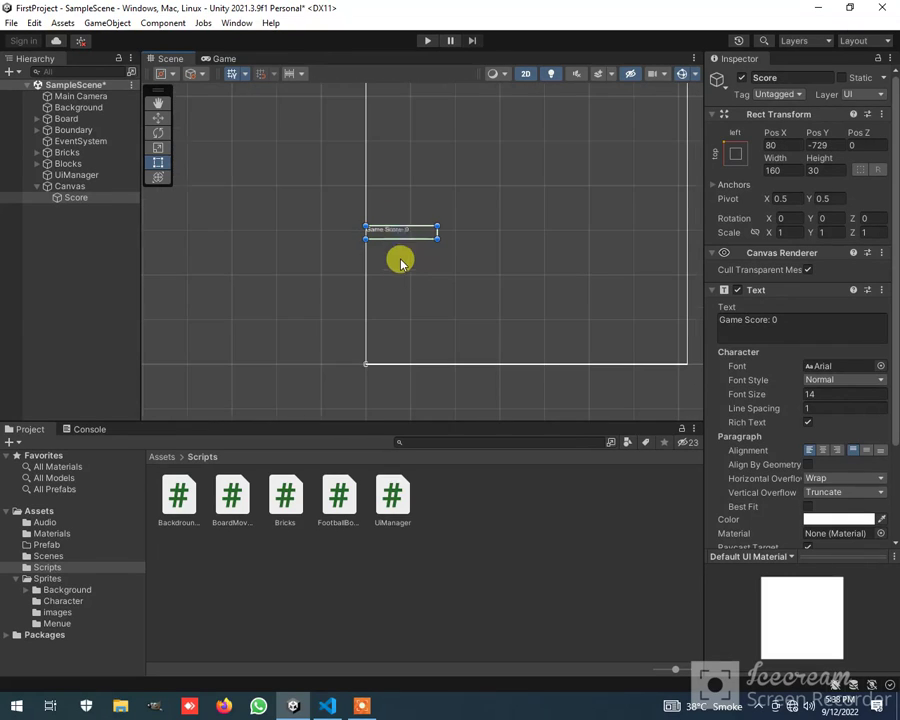
pyautogui.scroll(-5, 400, 248)
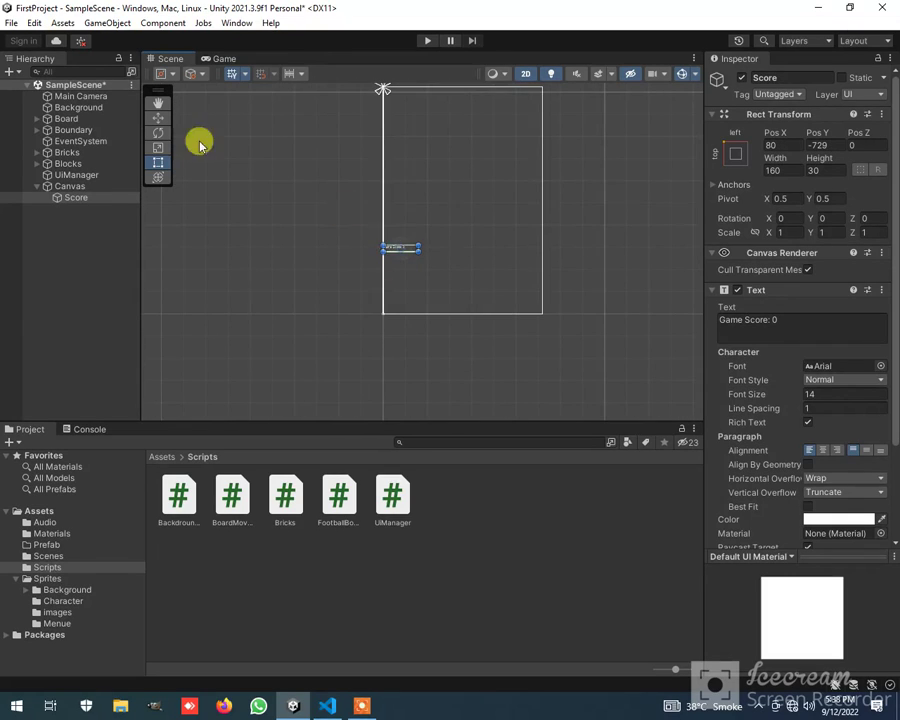
# Move the Score text into the Canvas's top-left corner, at about Pos X 128, Pos Y -37, checking its placement in the Game view
pyautogui.click(157, 118)
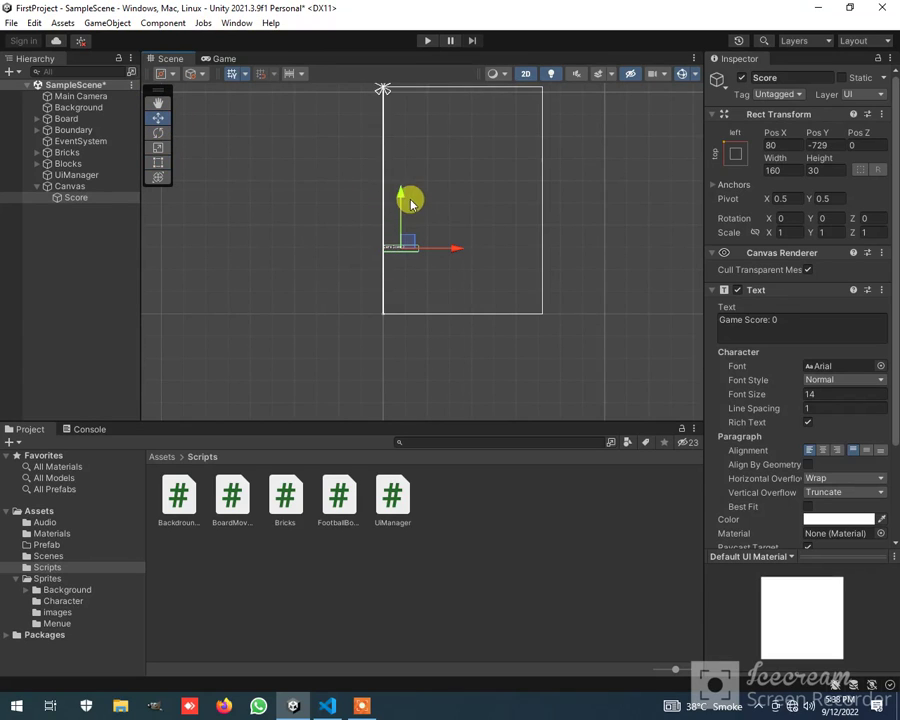
pyautogui.moveTo(404, 200); pyautogui.dragTo(415, 52)
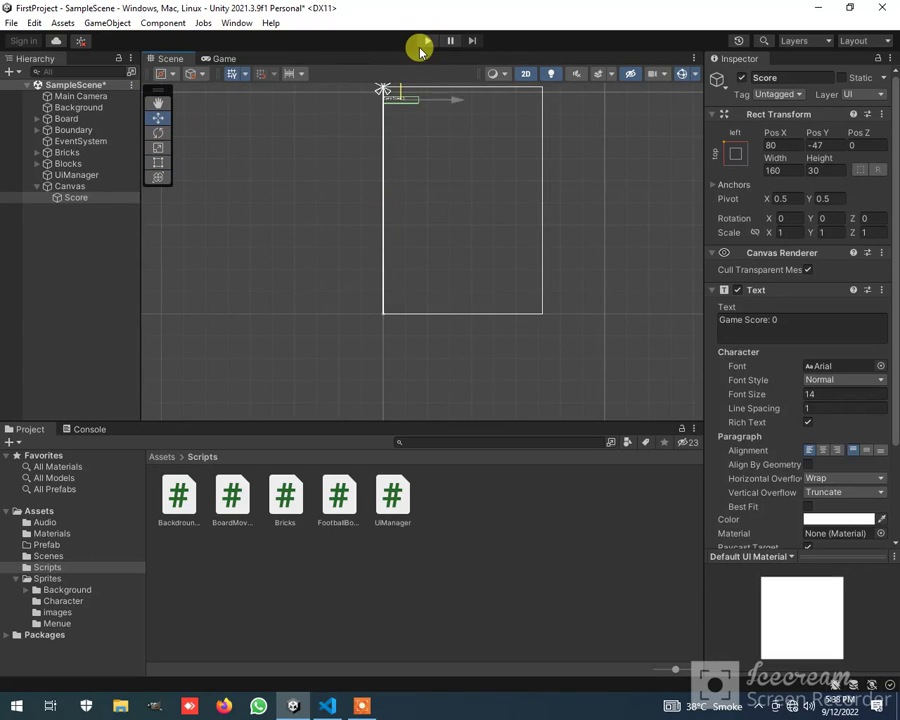
pyautogui.click(218, 59)
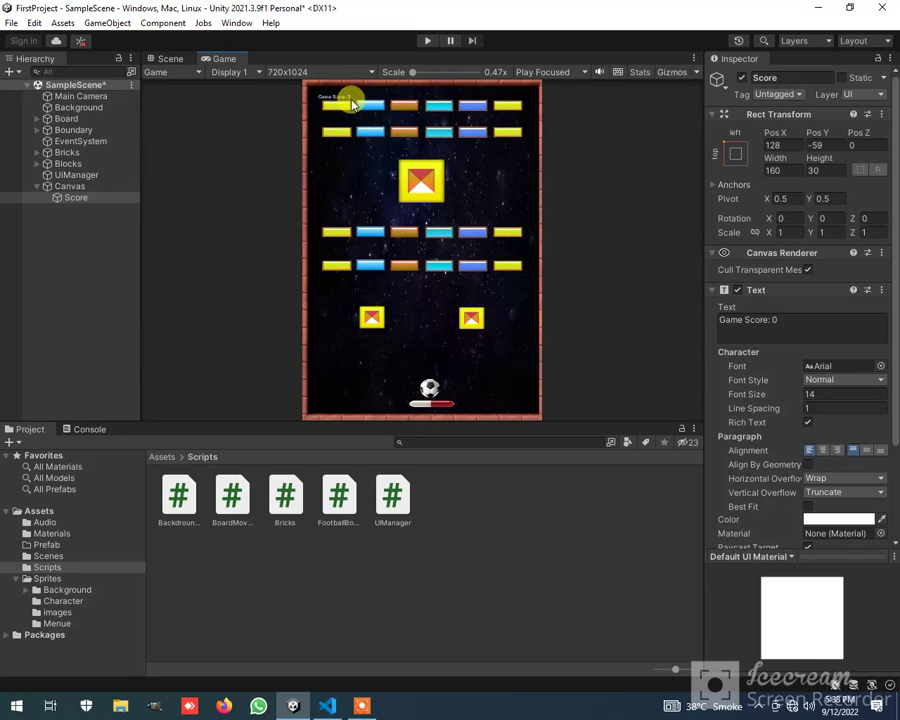
pyautogui.click(172, 60)
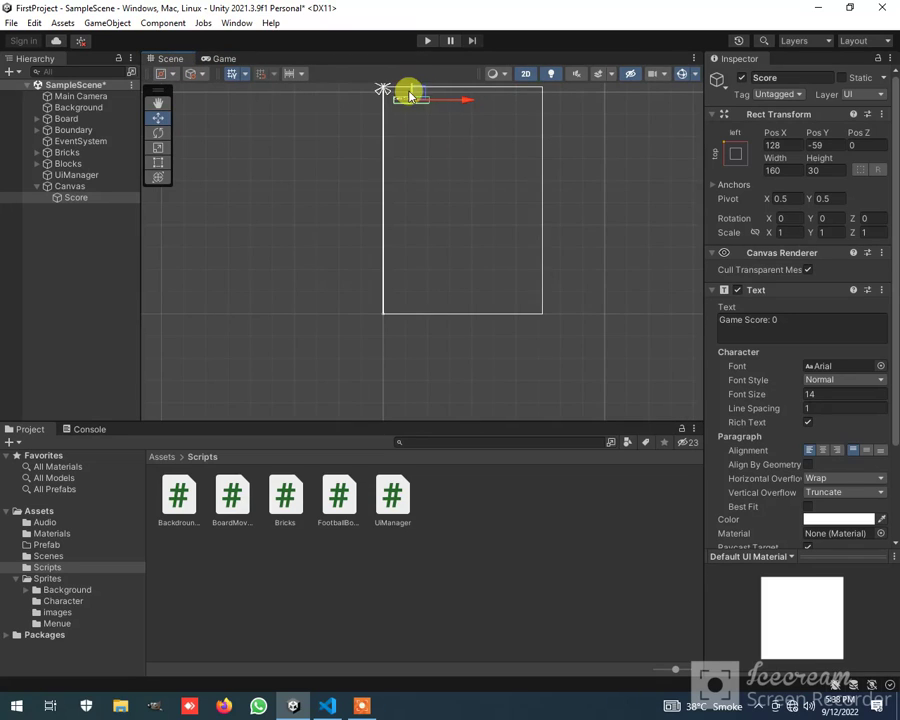
pyautogui.moveTo(425, 170); pyautogui.dragTo(416, 218, button='middle')
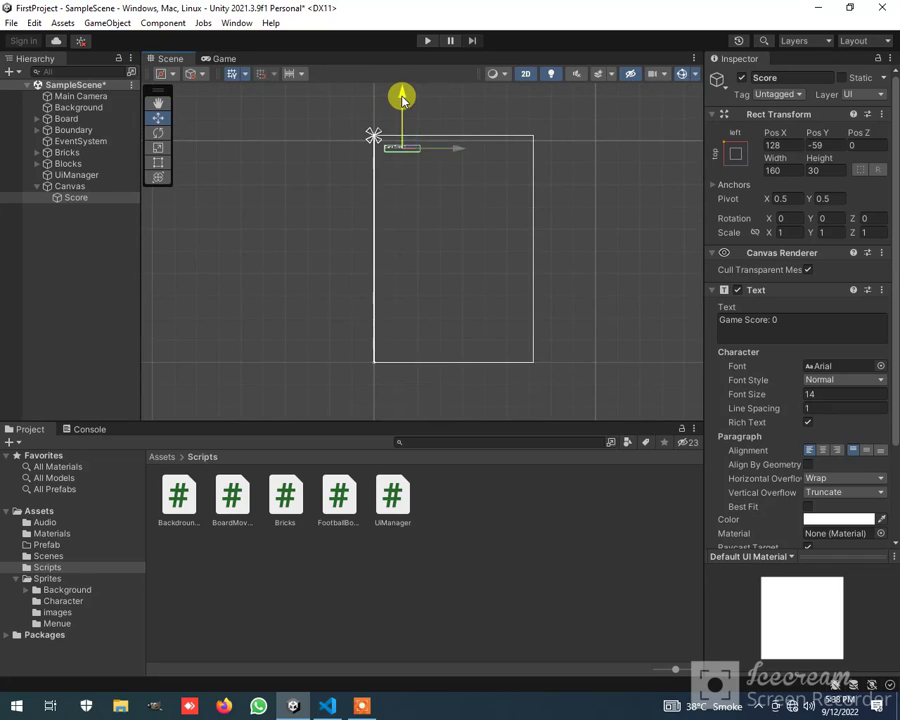
pyautogui.moveTo(402, 95); pyautogui.dragTo(404, 93)
pyautogui.click(222, 60)
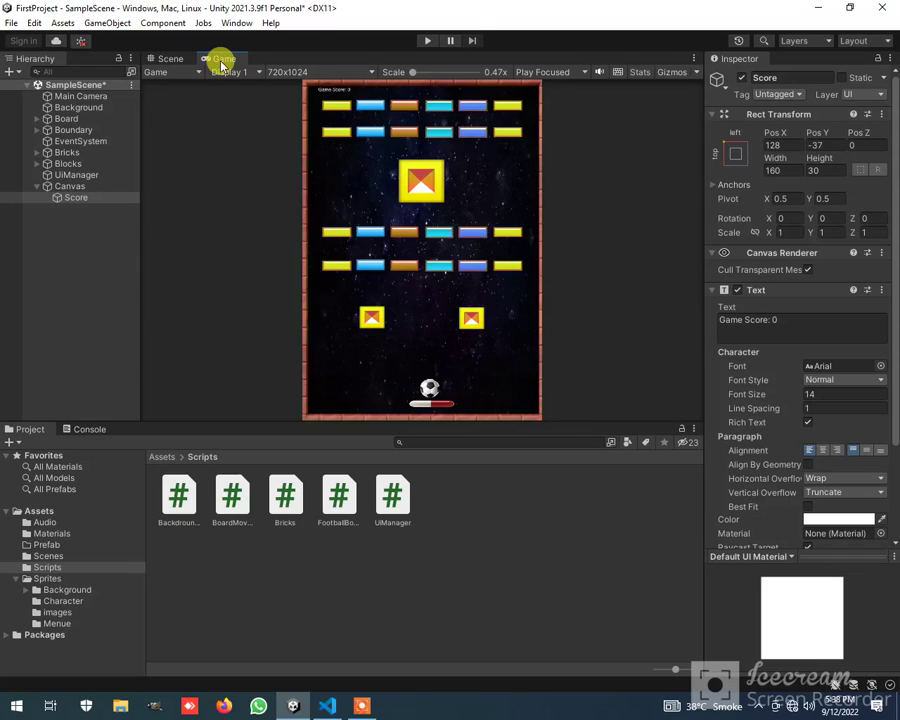
# Set the Score text's font size to 20 and shift it to about Pos X 115, Pos Y -47
pyautogui.click(172, 57)
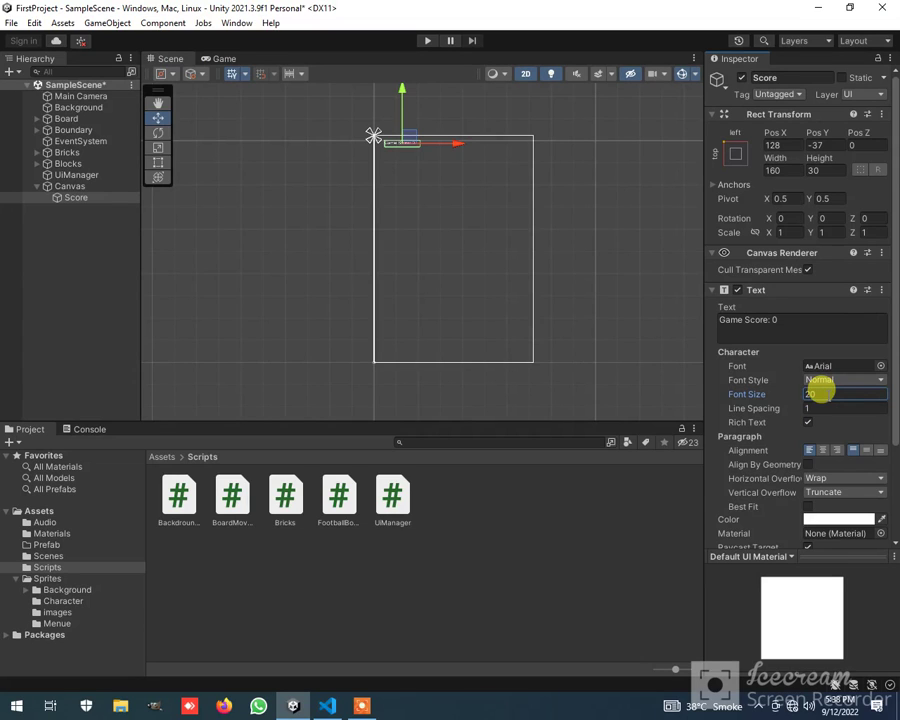
pyautogui.click(214, 59)
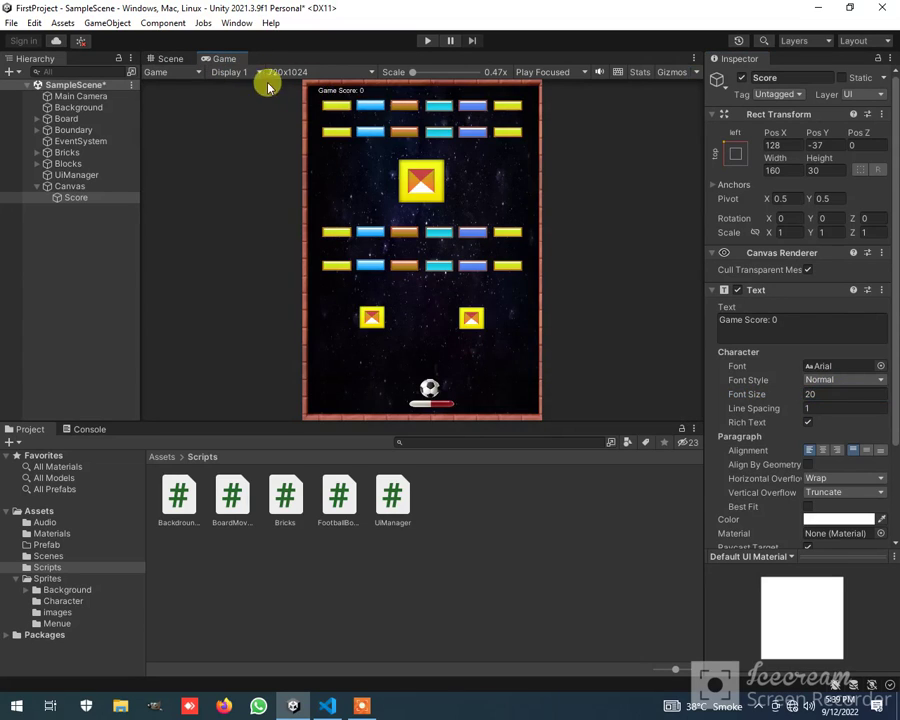
pyautogui.click(168, 58)
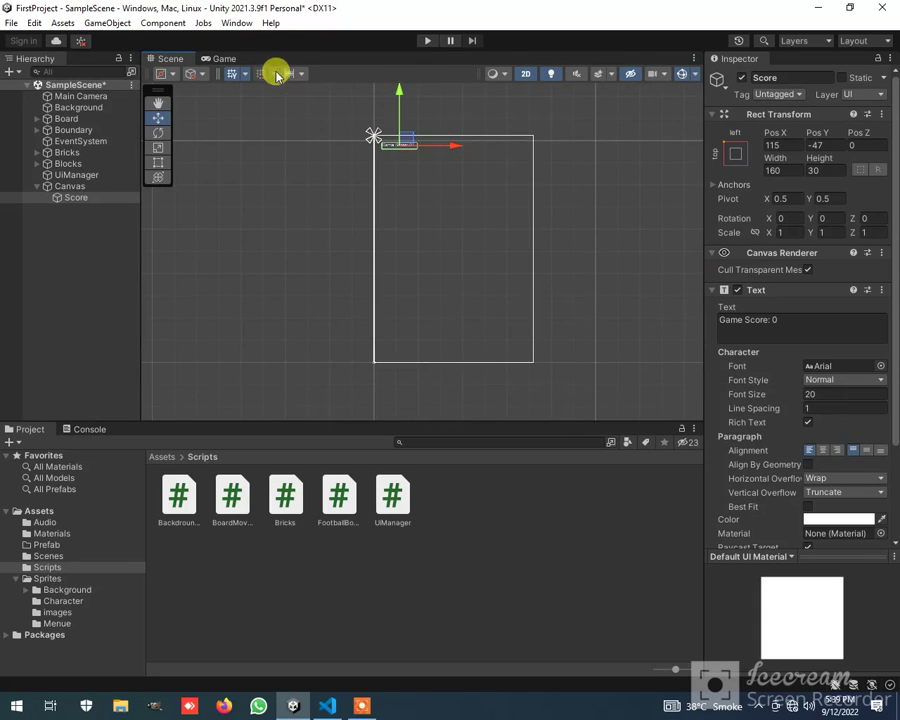
pyautogui.click(218, 58)
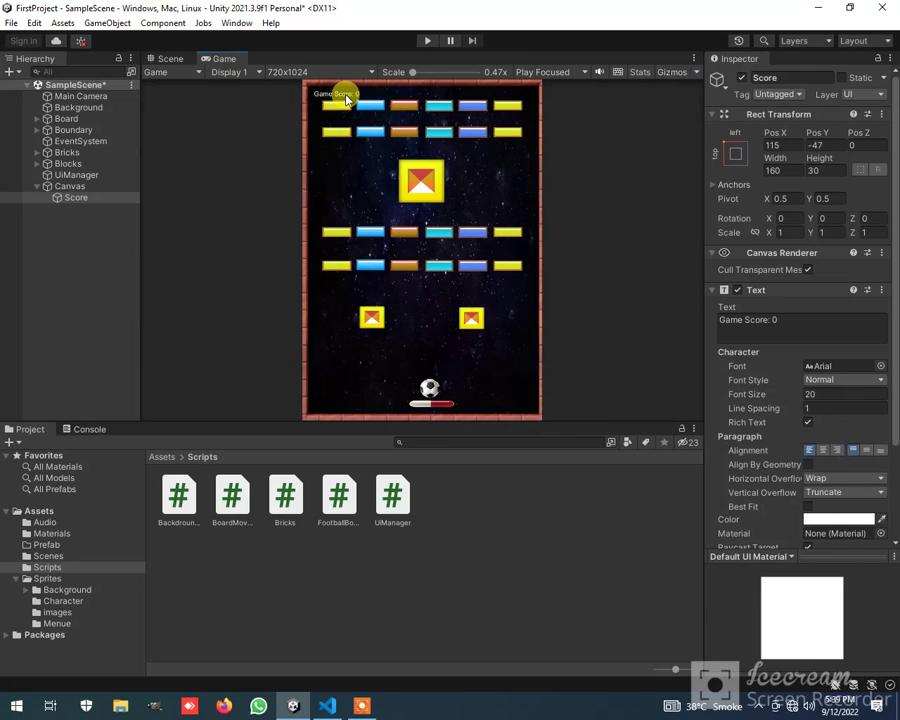
# Set the Score text's font size to 22 and its font style to Bold, checking the look in the Game view
pyautogui.click(165, 60)
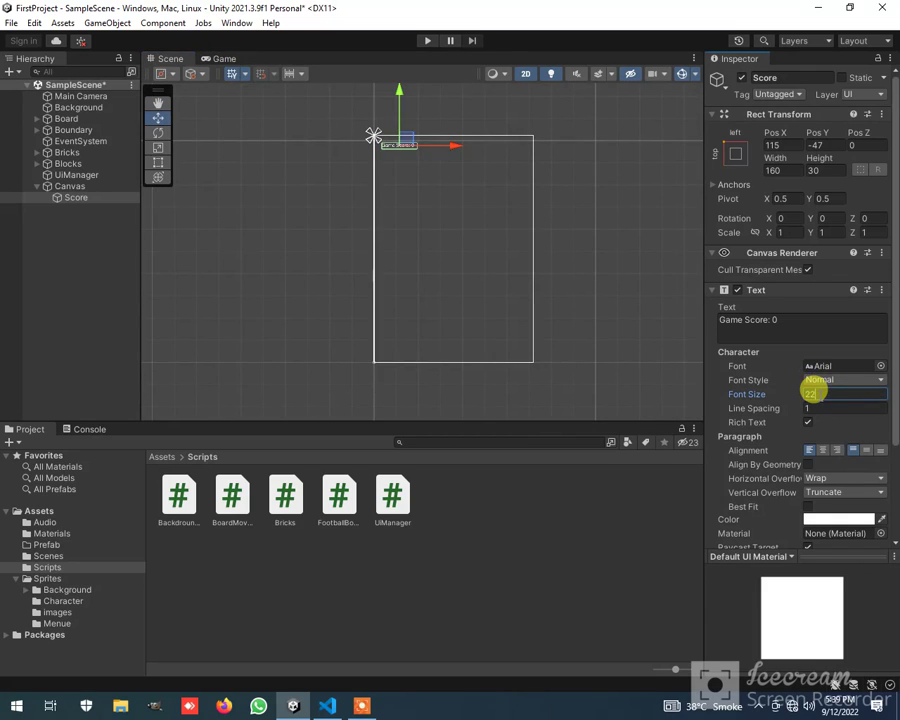
pyautogui.click(226, 60)
pyautogui.click(172, 60)
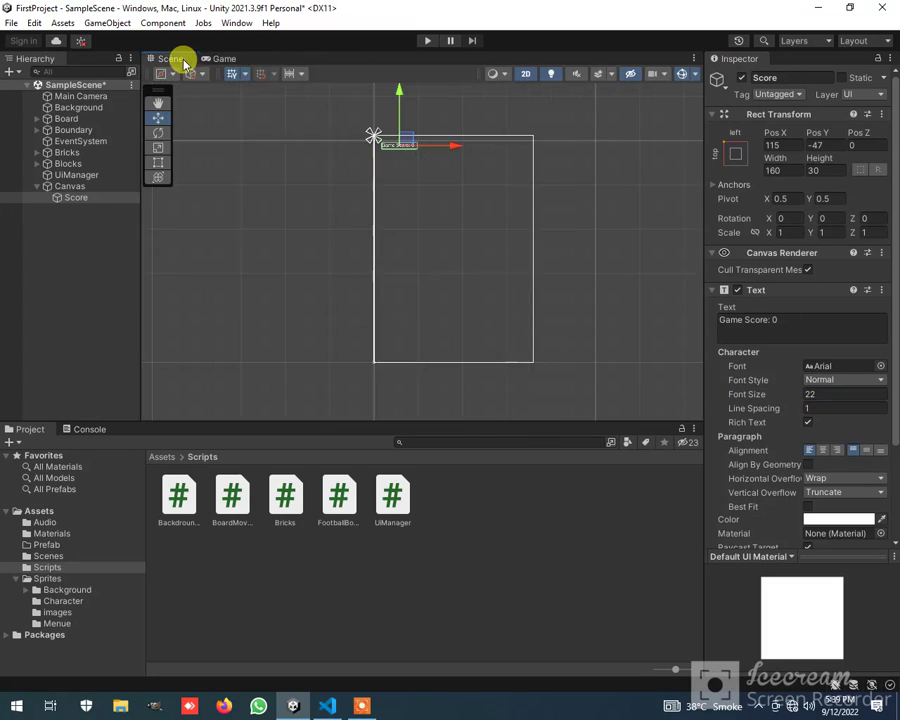
pyautogui.click(848, 380)
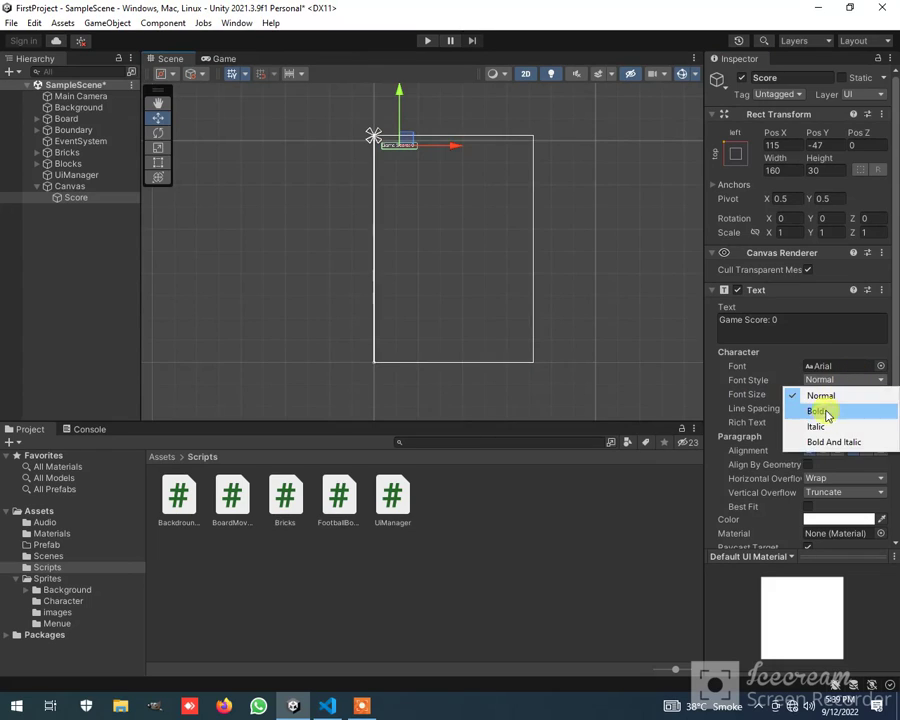
pyautogui.click(818, 411)
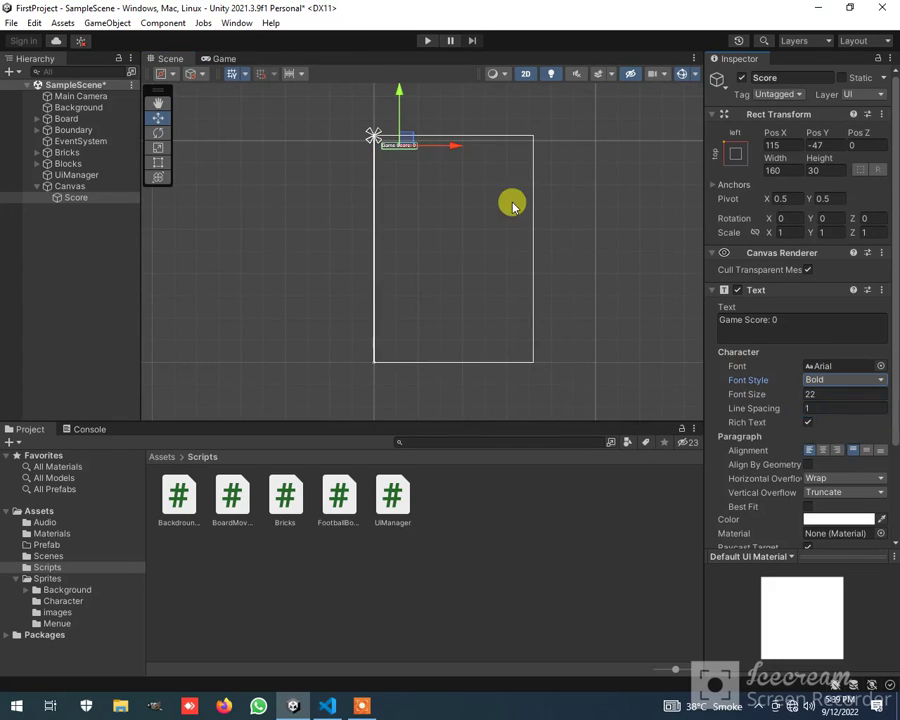
pyautogui.click(224, 59)
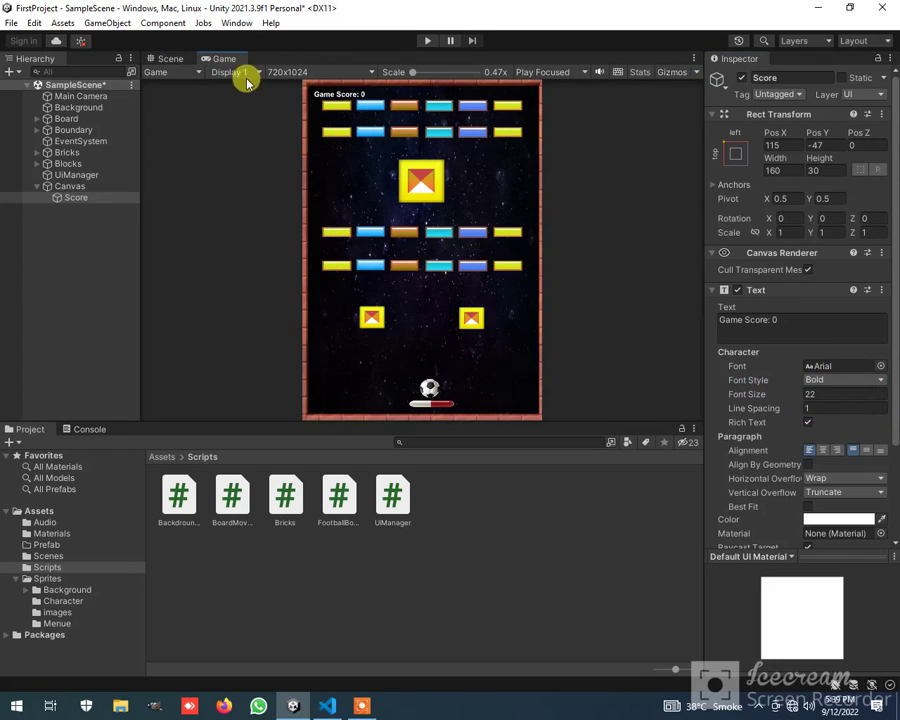
pyautogui.click(170, 59)
# Assign the Score text object to the Score Text field of the UiManager object's script
pyautogui.moveTo(309, 338); pyautogui.dragTo(328, 172, button='middle')
pyautogui.scroll(2, 396, 197)
pyautogui.scroll(3, 396, 197)
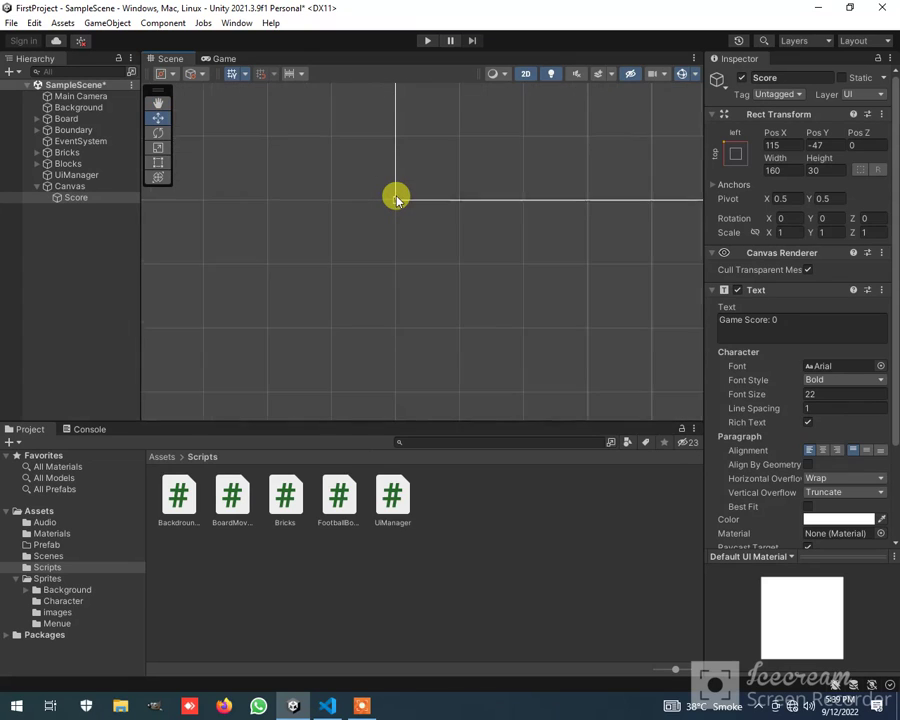
pyautogui.scroll(4, 396, 200)
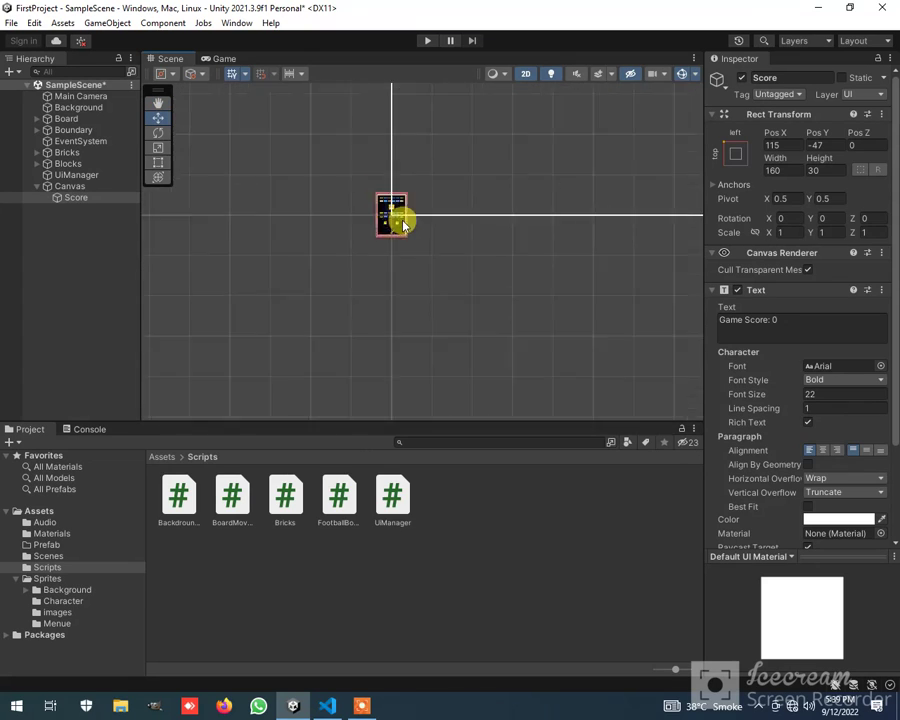
pyautogui.scroll(5, 400, 245)
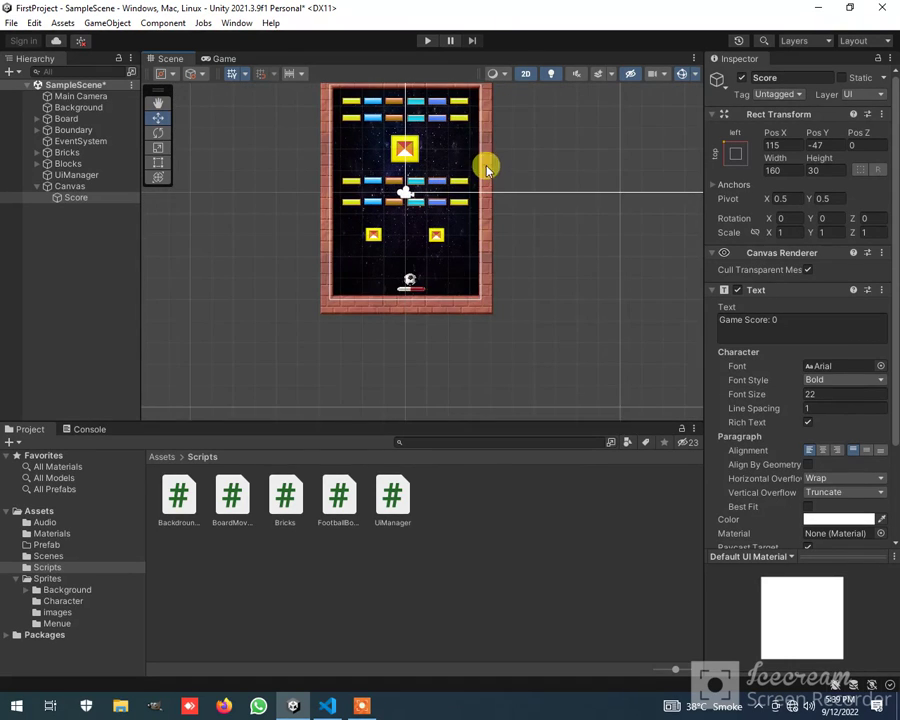
pyautogui.scroll(2, 470, 186)
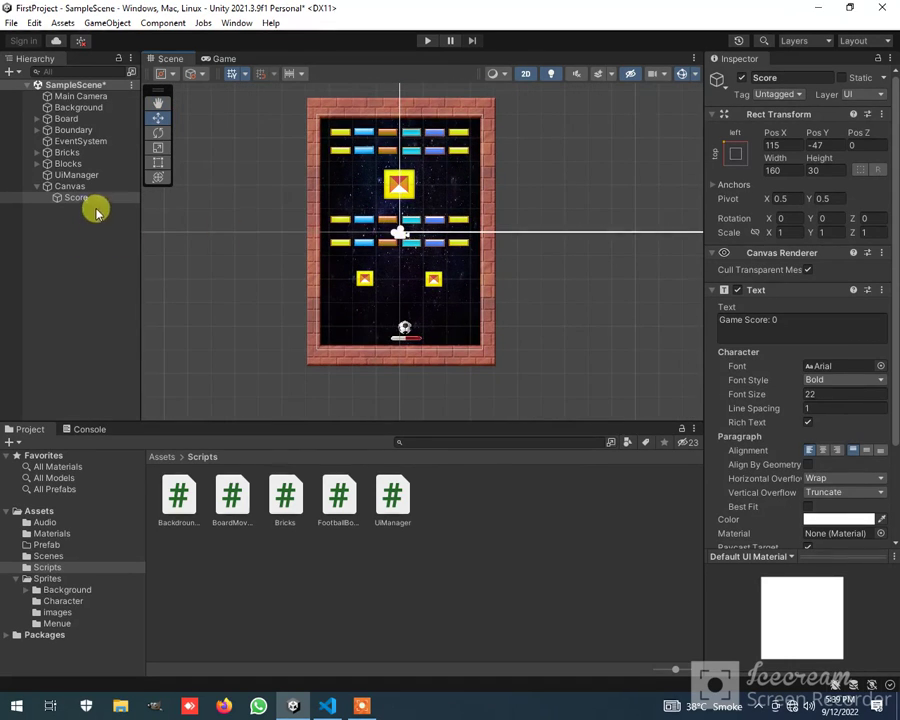
pyautogui.click(82, 176)
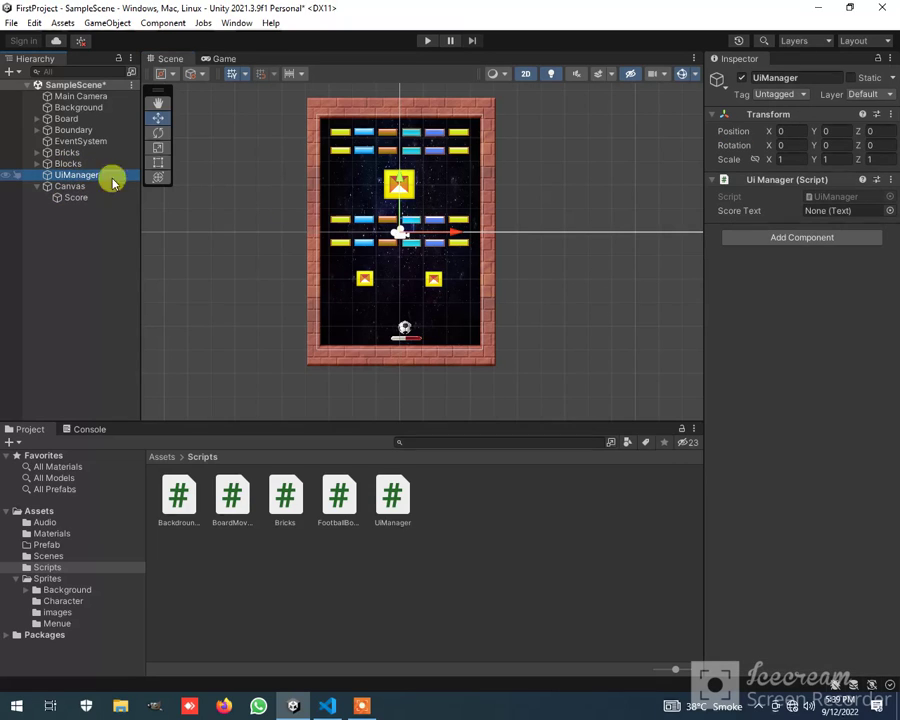
pyautogui.moveTo(78, 198); pyautogui.dragTo(814, 209)
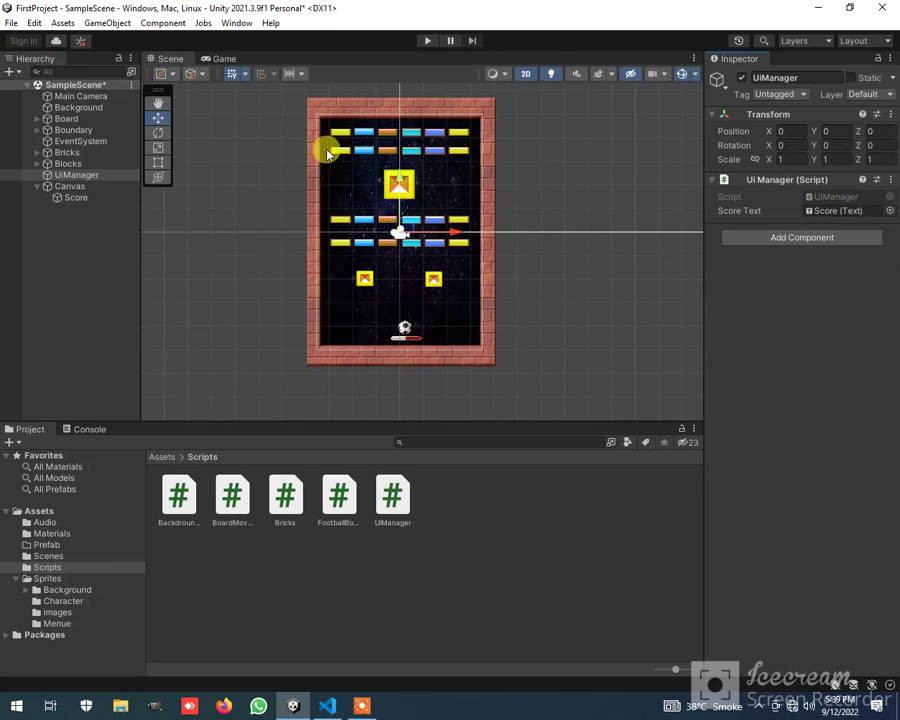
# Assign the UiManager object to the Ui field of the Bricks script on all bricks in the Bricks group, from brick to brick (7)
pyautogui.click(36, 175)
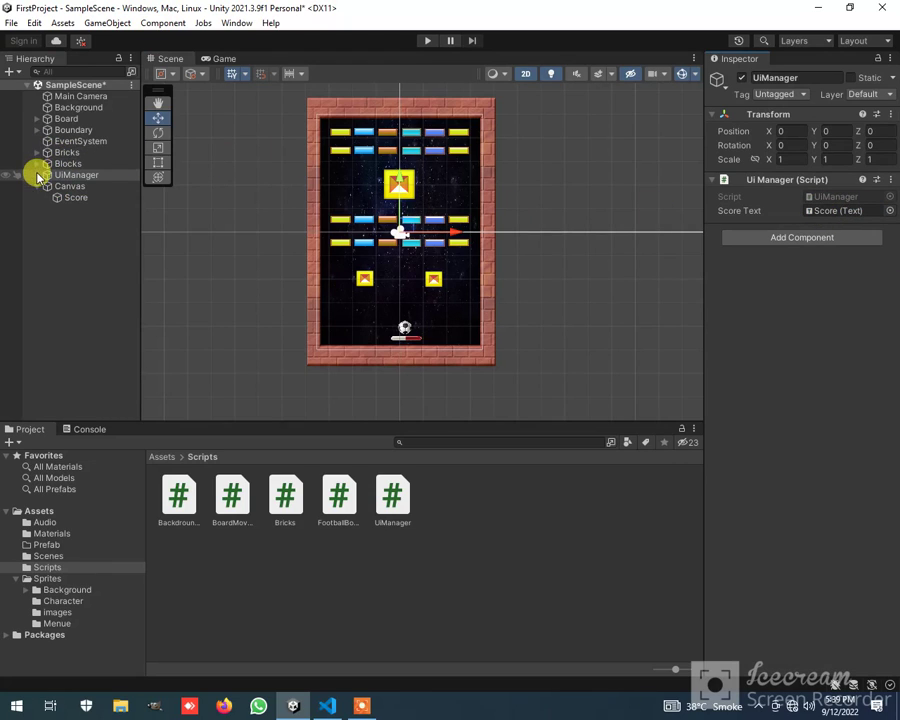
pyautogui.click(37, 186)
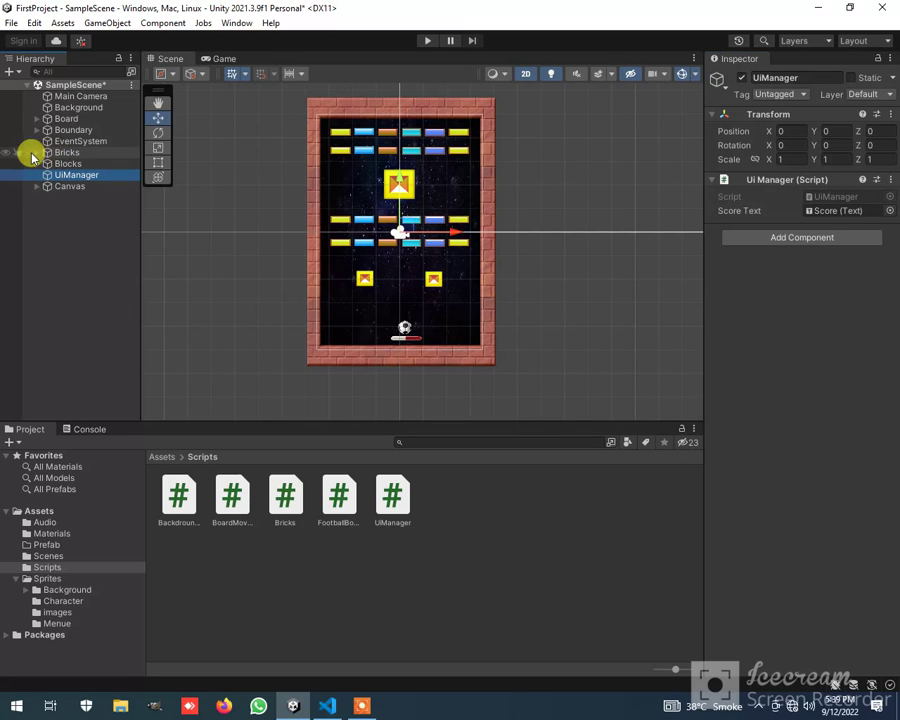
pyautogui.click(37, 152)
pyautogui.click(60, 161)
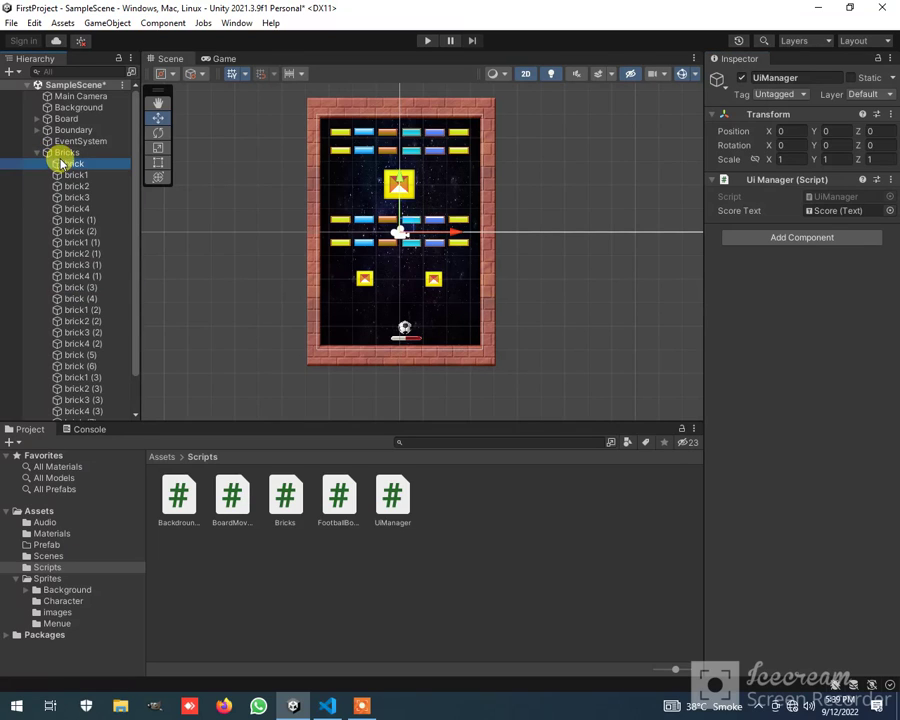
pyautogui.scroll(-2, 86, 262)
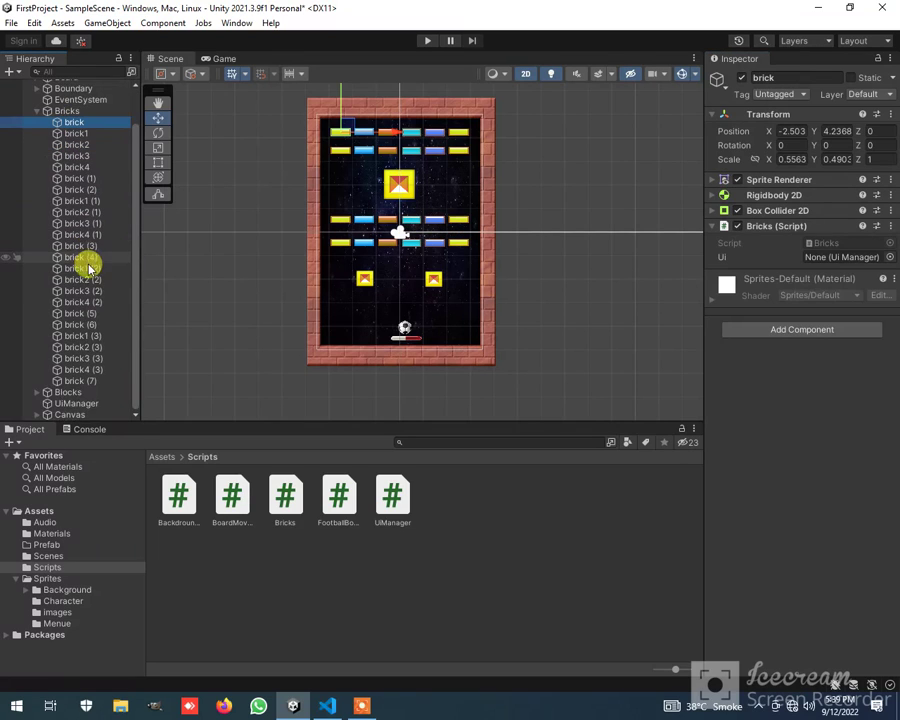
pyautogui.keyDown('shift'); pyautogui.click(86, 381); pyautogui.keyUp('shift')
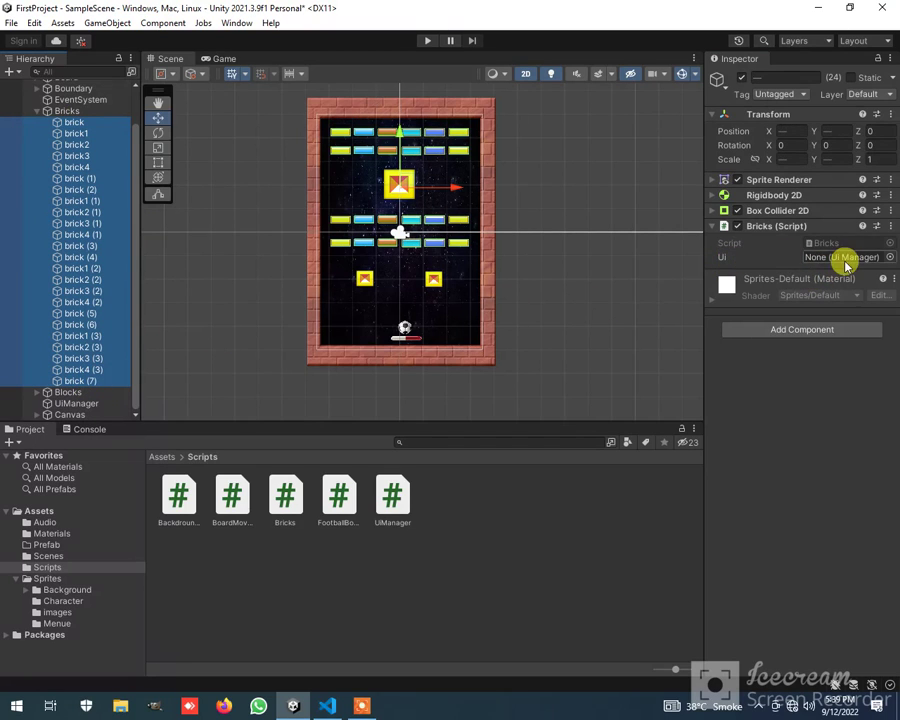
pyautogui.moveTo(85, 407); pyautogui.dragTo(851, 259)
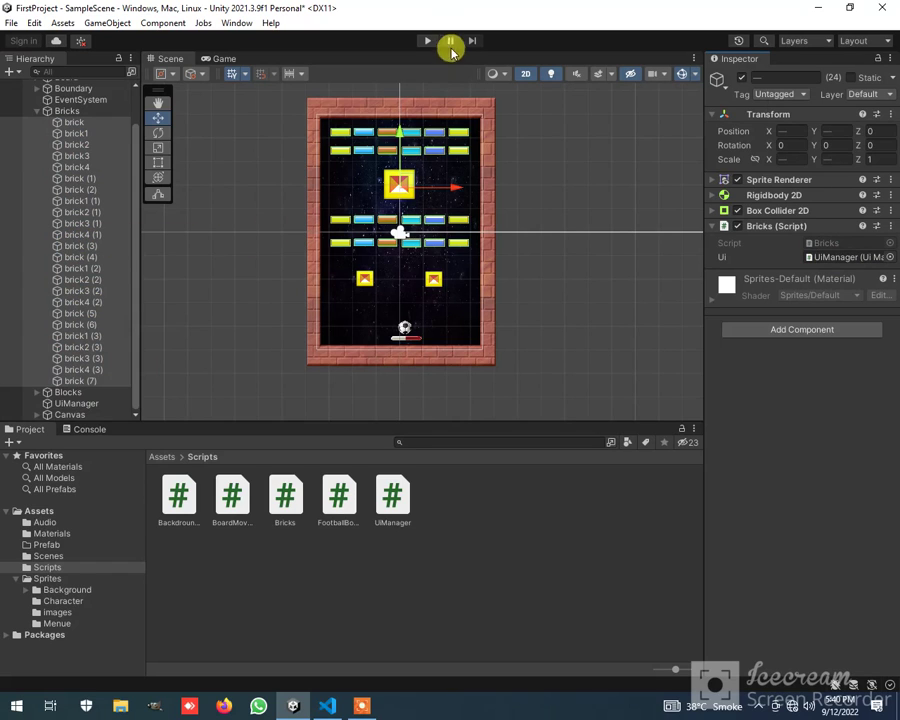
# Play-test the game by moving the board and launching the ball at the bricks to check the score display, and stop play mode
pyautogui.click(427, 41)
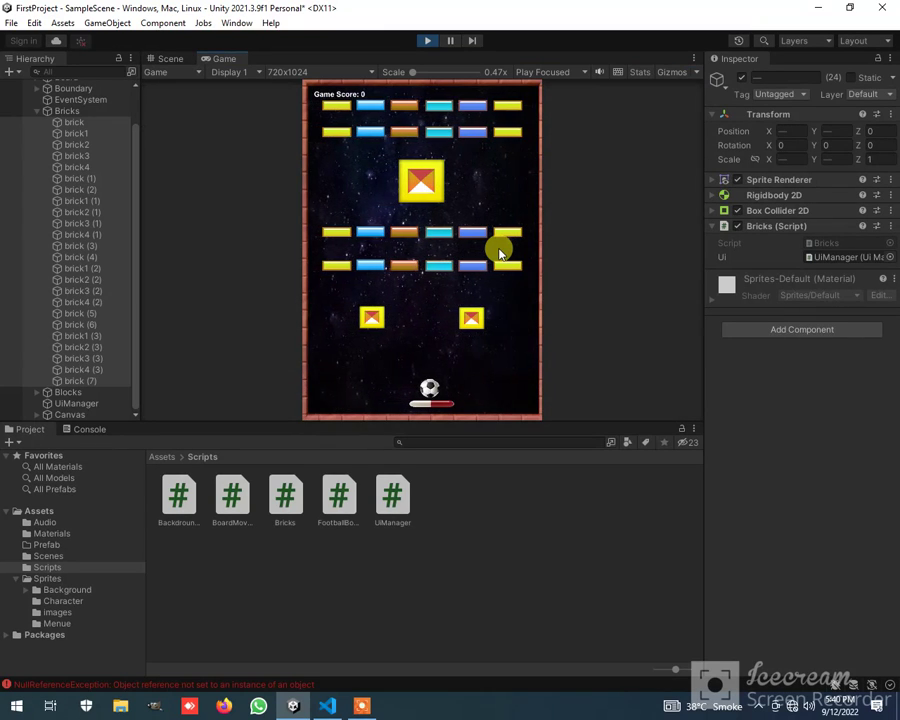
pyautogui.press('Right')
pyautogui.press('Left')
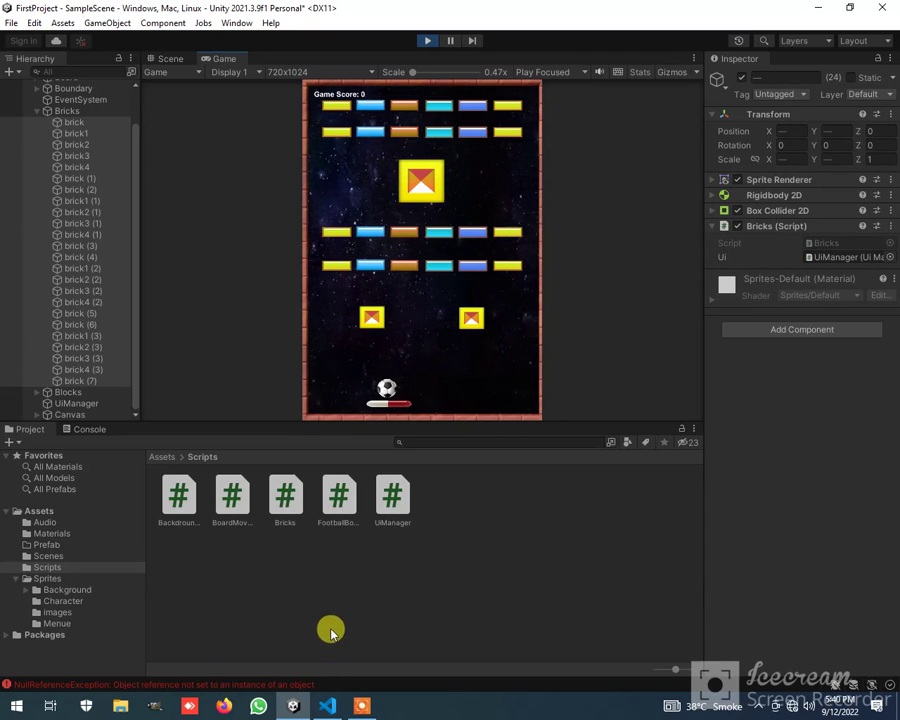
pyautogui.press('space')
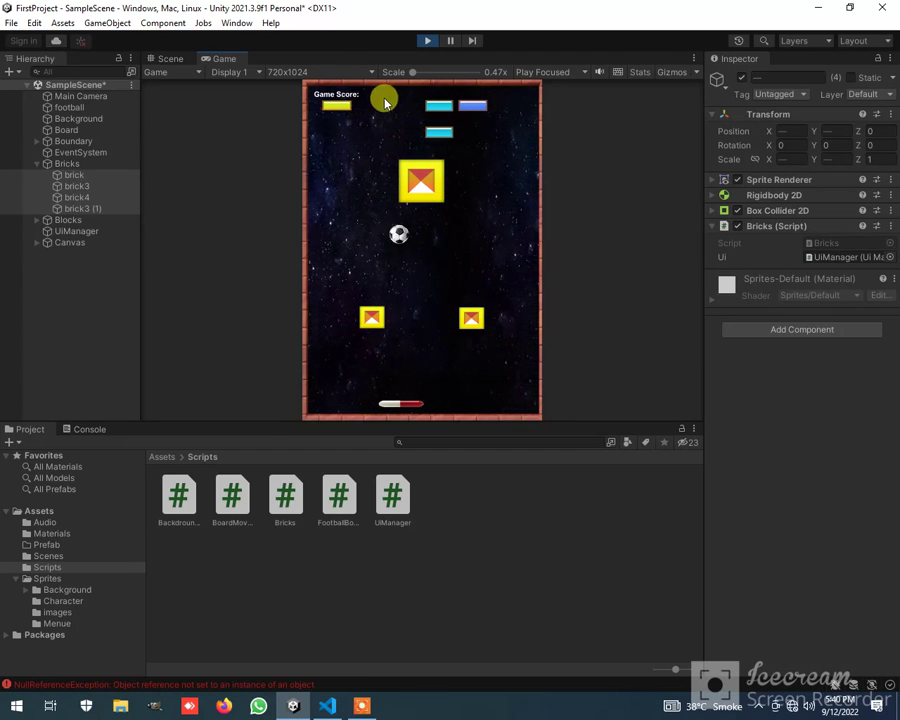
pyautogui.click(427, 40)
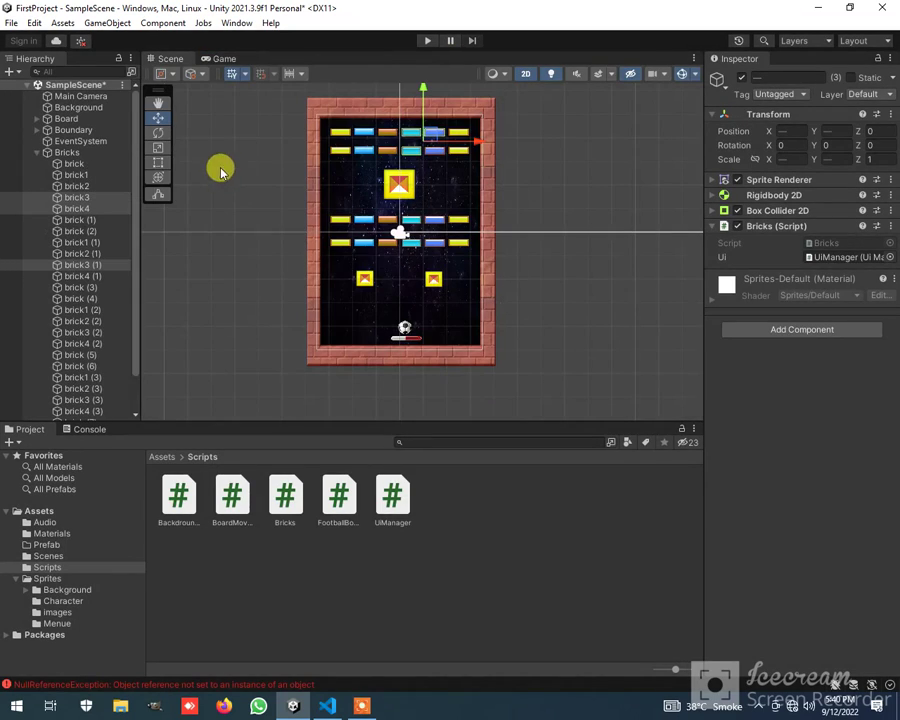